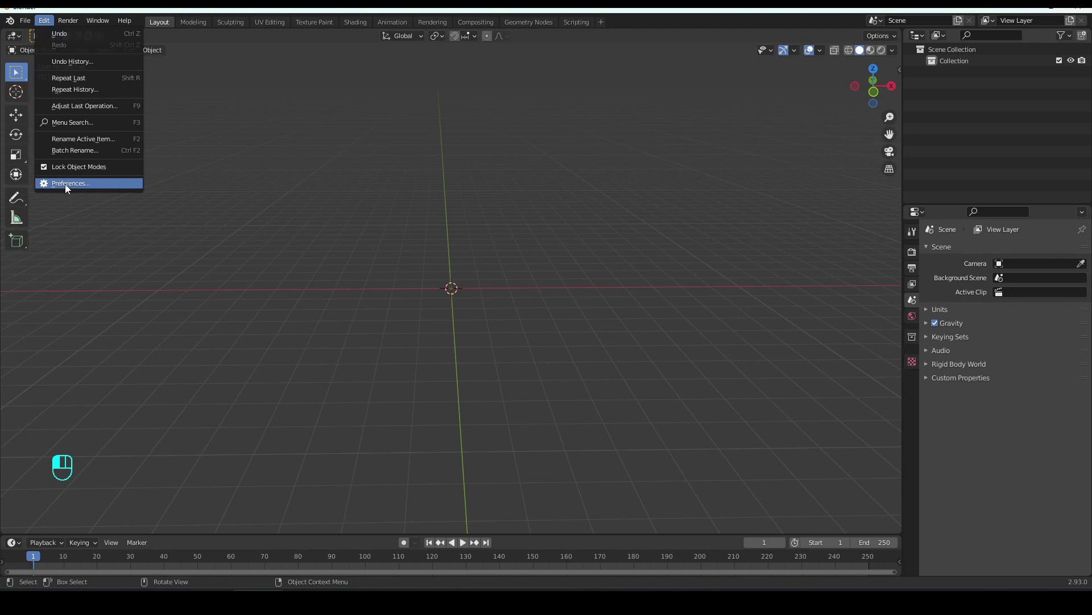
# Search the add-on preferences for "extra" and check the details of the Add Mesh: Extra Objects add-on.
pyautogui.click(64, 183)
pyautogui.moveTo(169, 34); pyautogui.dragTo(397, 190)
pyautogui.click(546, 217)
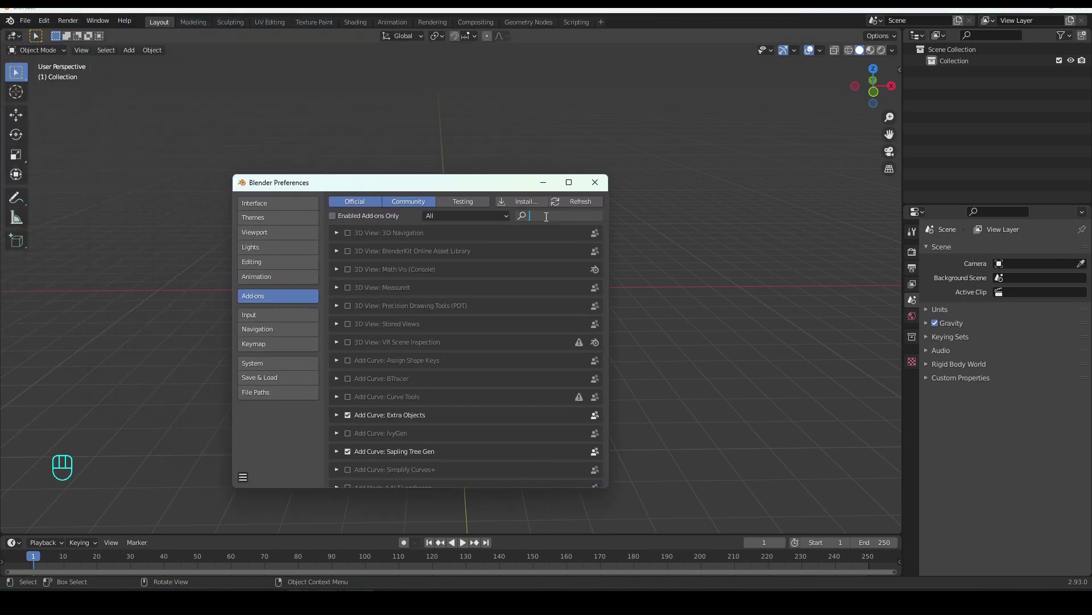
pyautogui.write('extra')
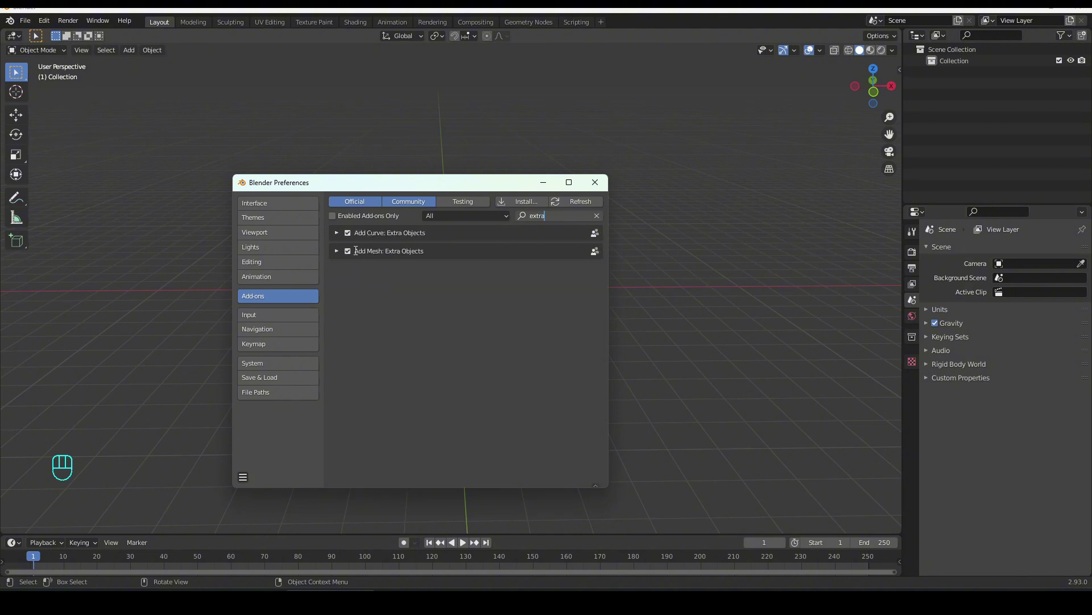
pyautogui.click(337, 254)
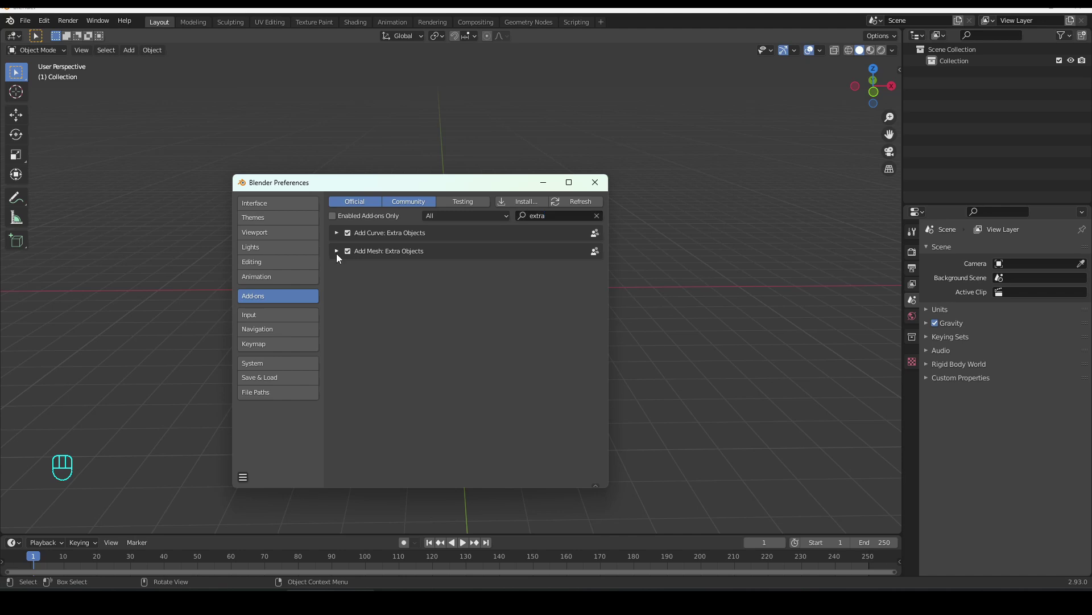
pyautogui.click(336, 252)
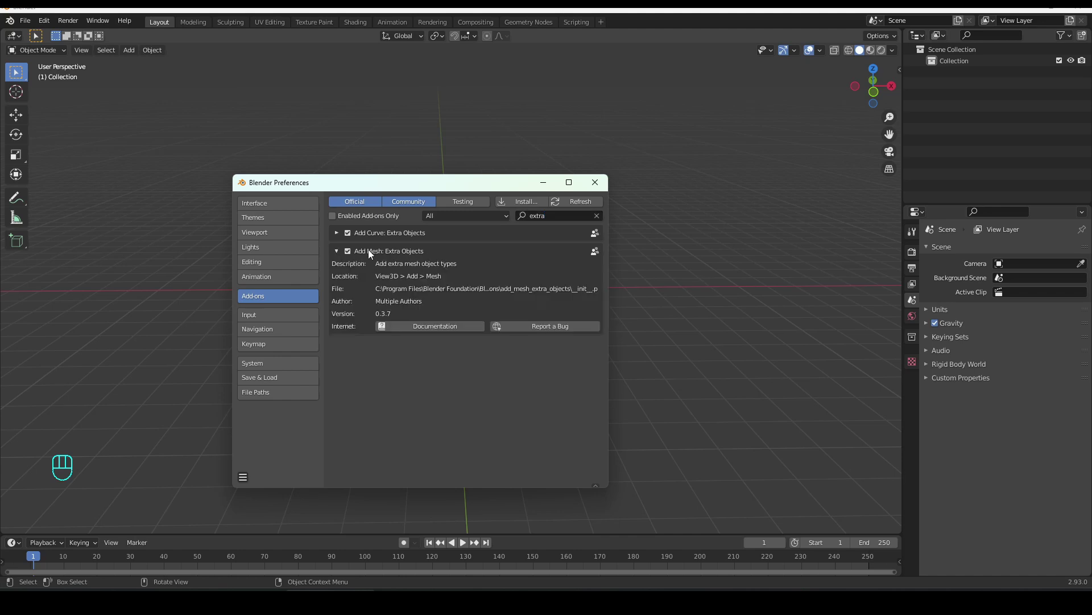
pyautogui.click(595, 182)
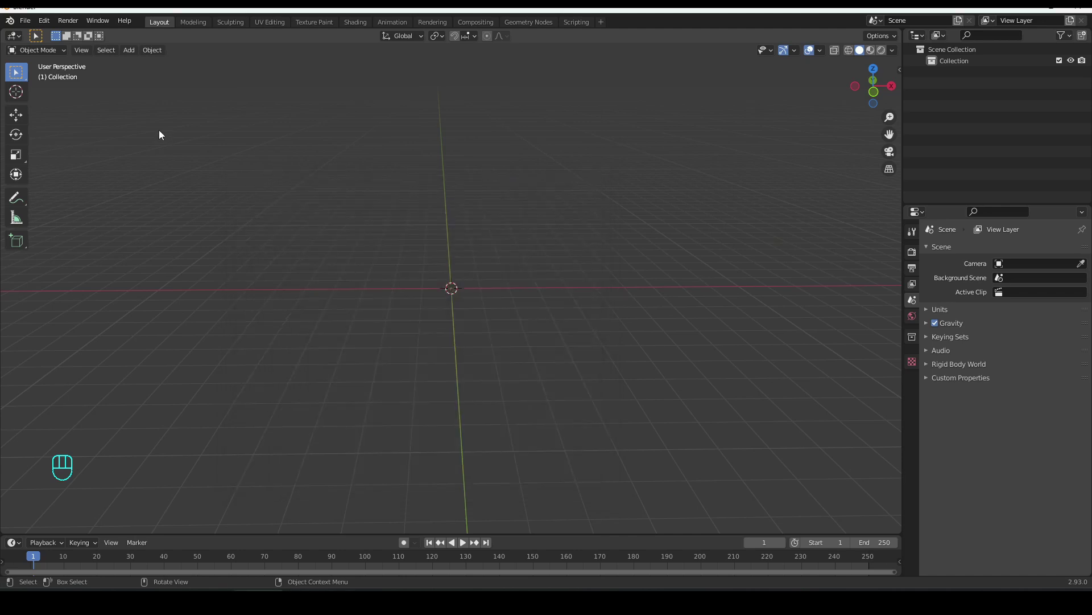
# Add a Simple Star mesh from the extra mesh objects to the scene.
pyautogui.click(126, 51)
pyautogui.moveTo(142, 65)
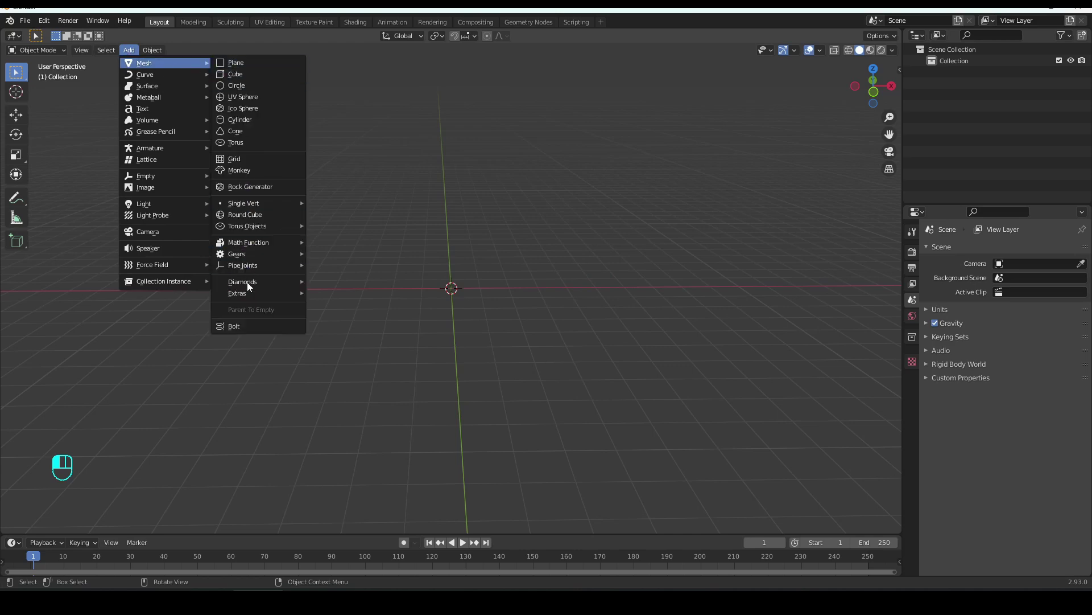
pyautogui.moveTo(246, 295)
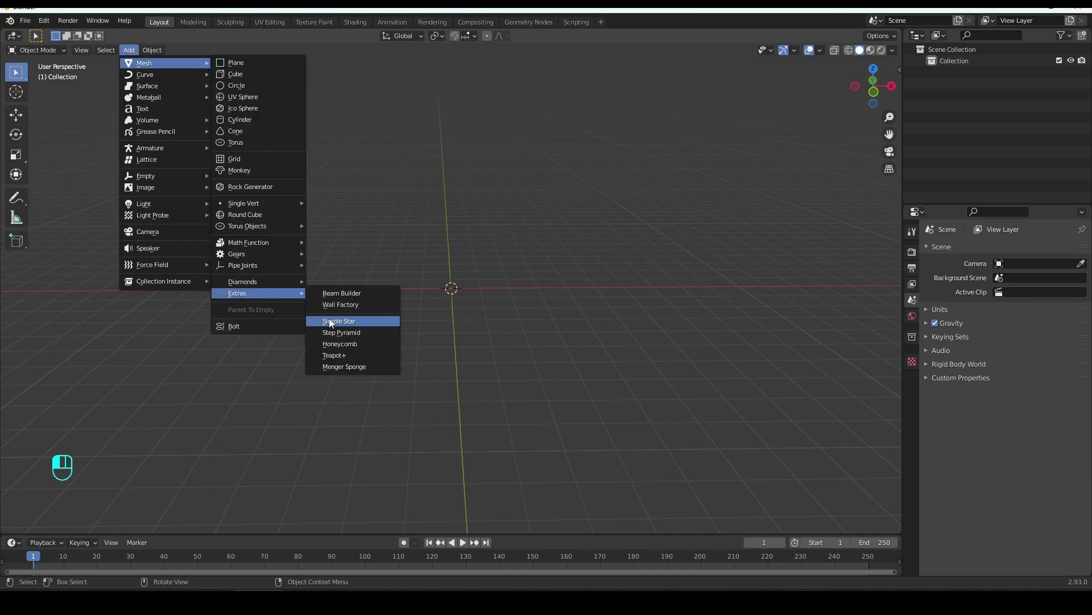
pyautogui.click(351, 322)
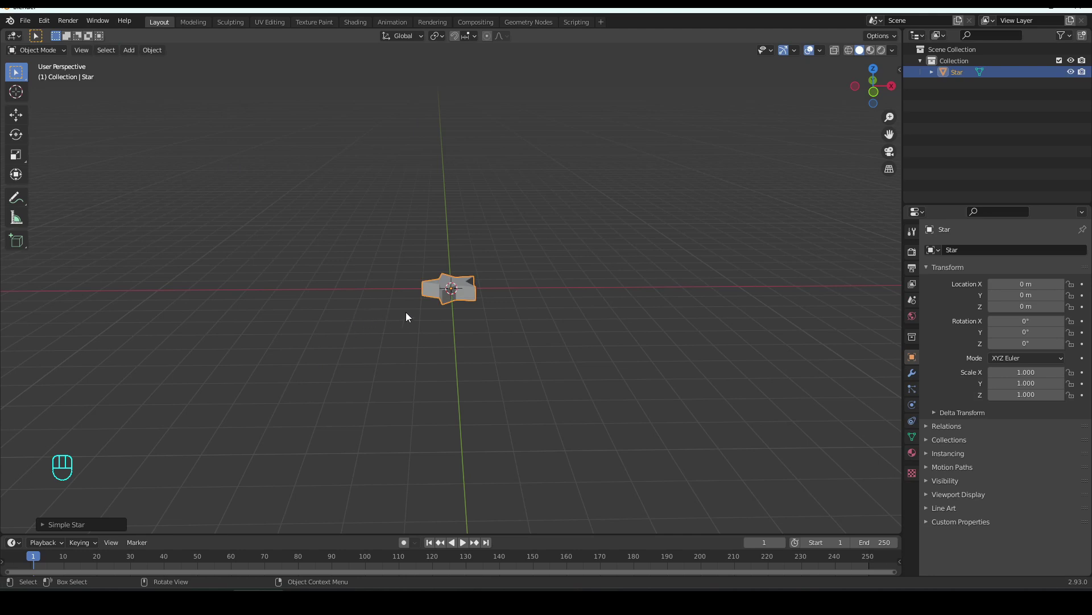
# Give the star 6 points, an inner radius of 0.68 and a height of 0.56.
pyautogui.scroll(5, 406, 313)
pyautogui.moveTo(409, 306); pyautogui.dragTo(448, 358, button='middle')
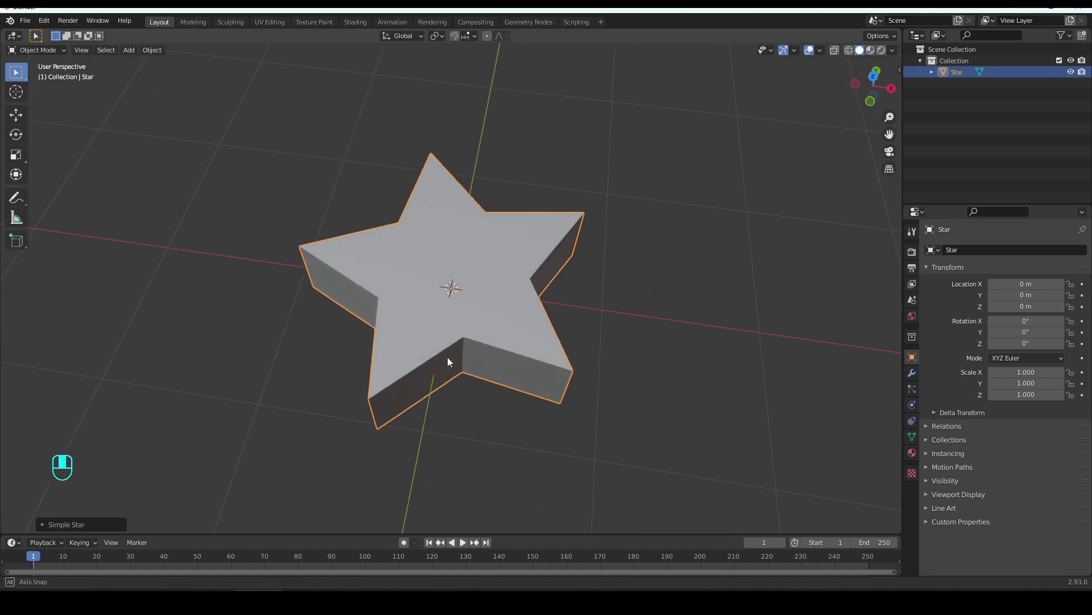
pyautogui.click(113, 523)
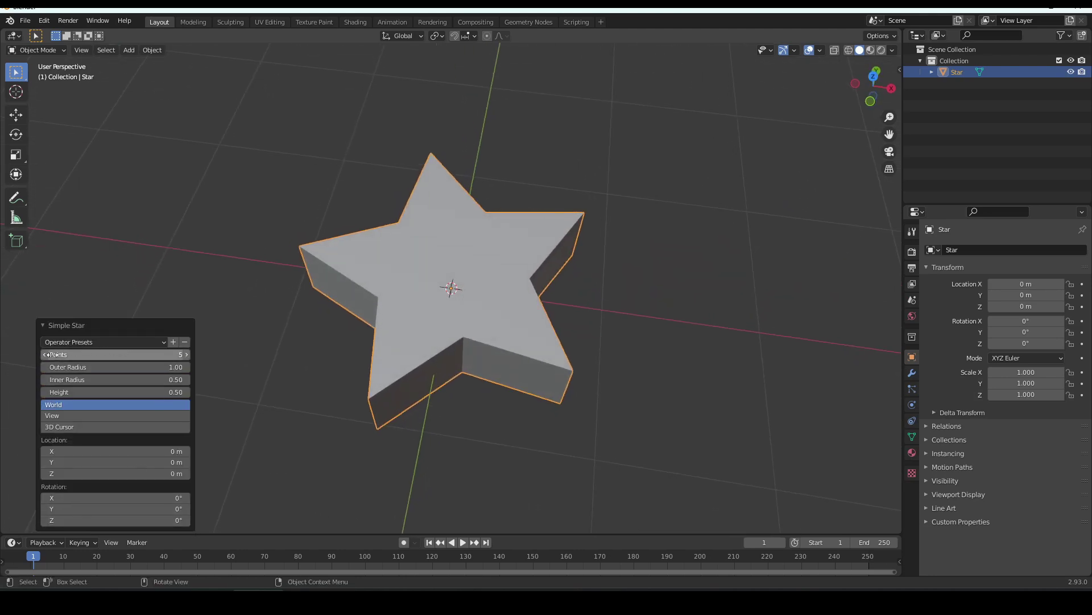
pyautogui.click(185, 355)
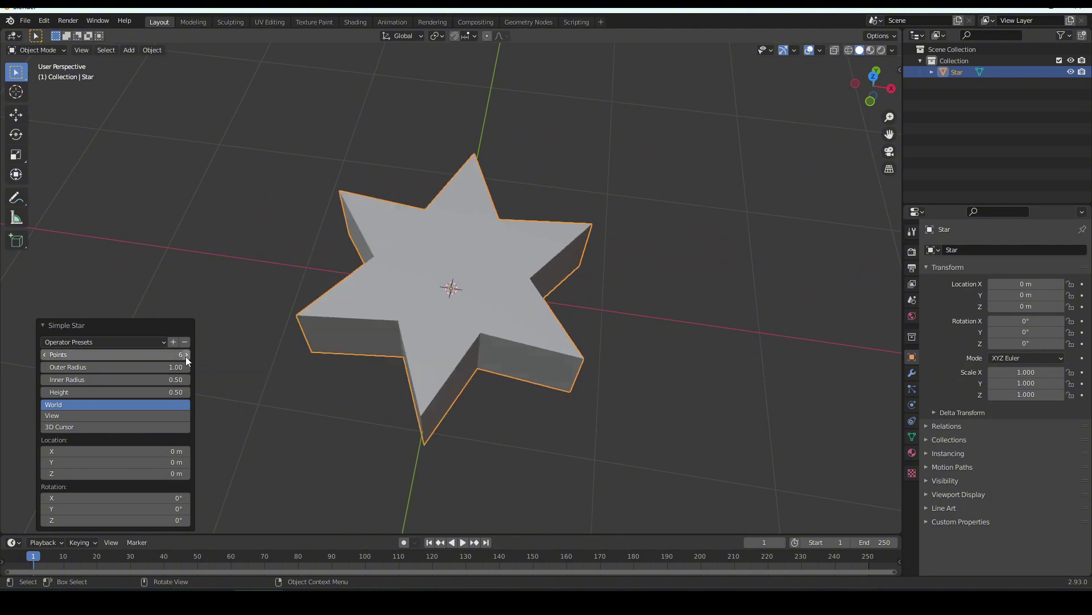
pyautogui.moveTo(141, 380)
pyautogui.mouseDown()
pyautogui.moveTo(170, 380)
pyautogui.moveTo(130, 392)
pyautogui.moveTo(147, 392)
pyautogui.moveTo(132, 367)
pyautogui.moveTo(141, 367)
pyautogui.mouseUp()
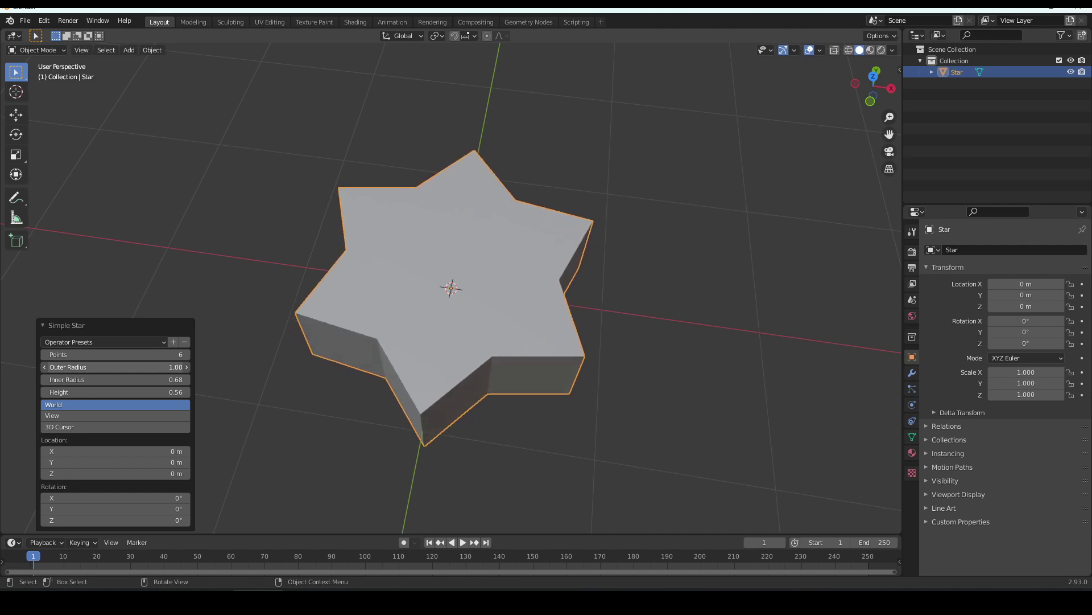
# Set the pivot point to Individual Origins and apply all transforms to the star.
pyautogui.moveTo(469, 392)
pyautogui.mouseDown(button='middle')
pyautogui.moveTo(459, 293)
pyautogui.moveTo(487, 394)
pyautogui.mouseUp(button='middle')
pyautogui.scroll(-2, 470, 352)
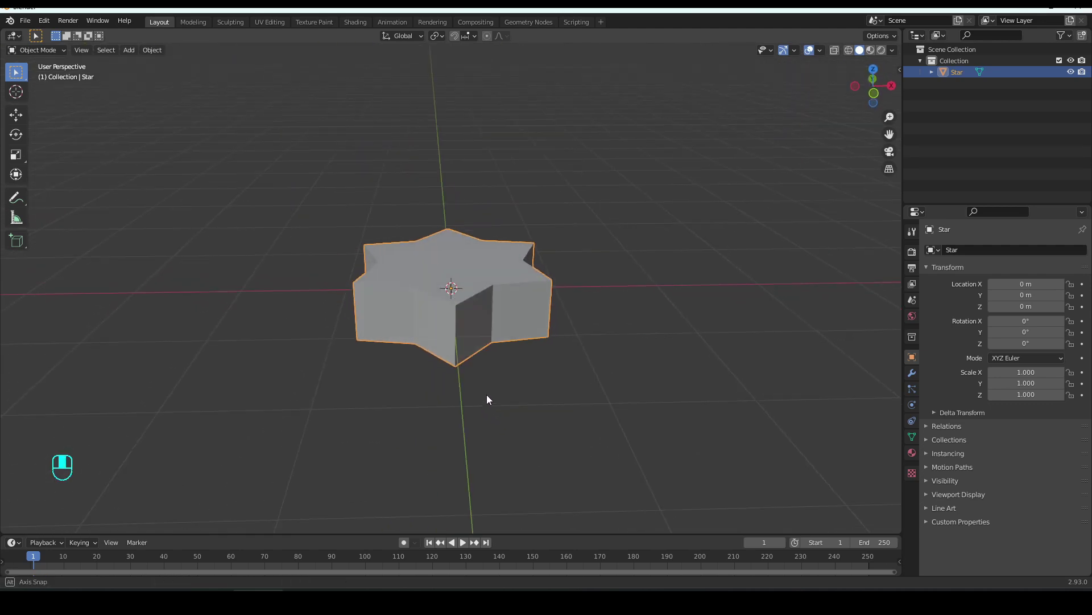
pyautogui.press('.')
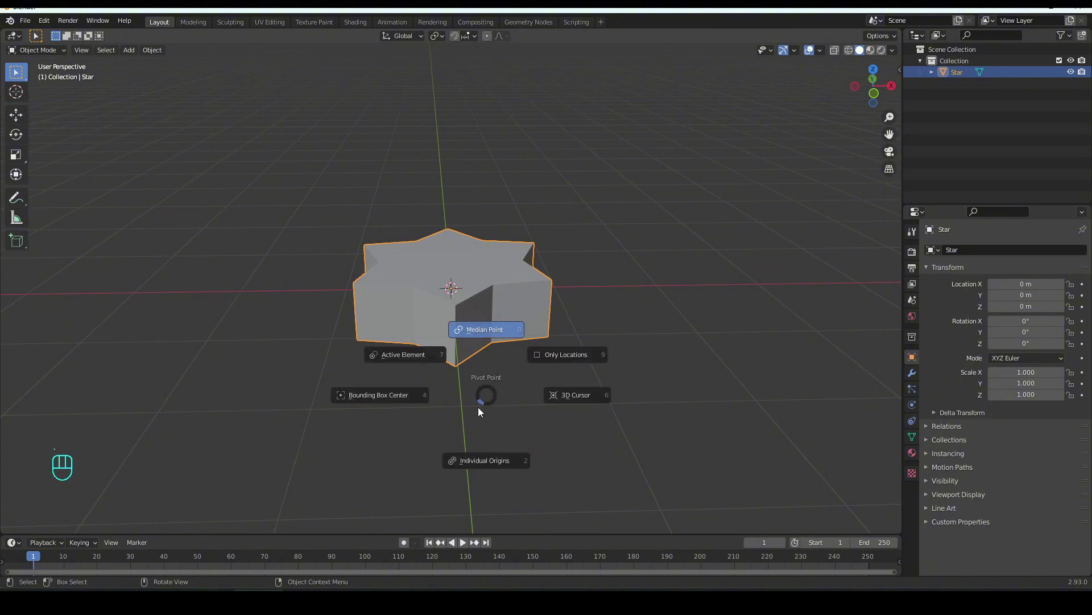
pyautogui.click(470, 460)
pyautogui.hotkey('ctrl', 'a')
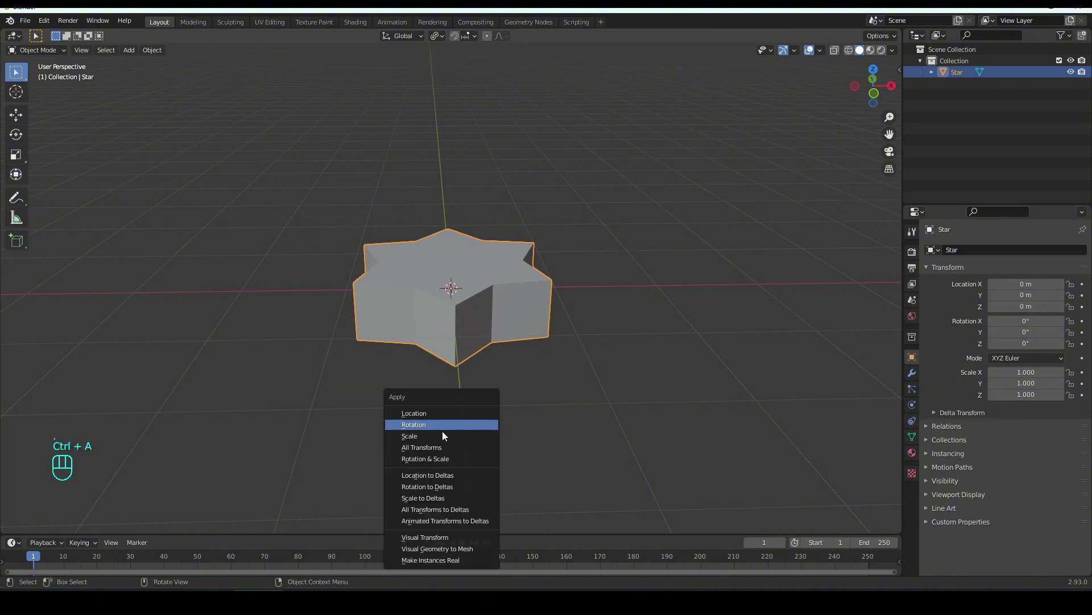
pyautogui.click(431, 447)
# In Edit Mode, move the star's bottom faces down about 3.6 m along Z to stretch it into a column.
pyautogui.moveTo(477, 372); pyautogui.dragTo(477, 231, button='middle')
pyautogui.press('Tab')
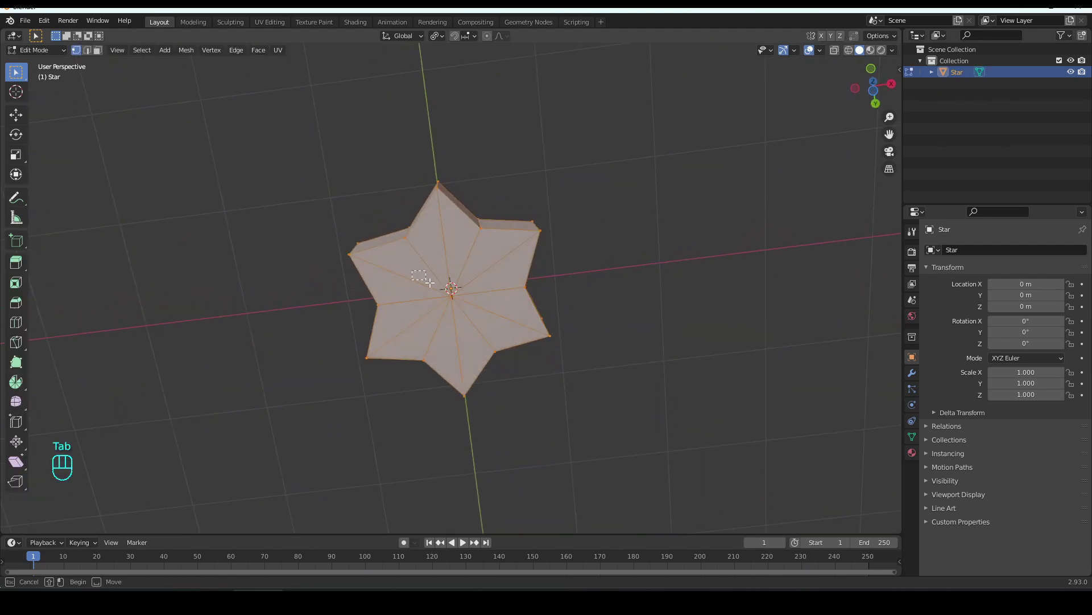
pyautogui.click(484, 332)
pyautogui.press('3')
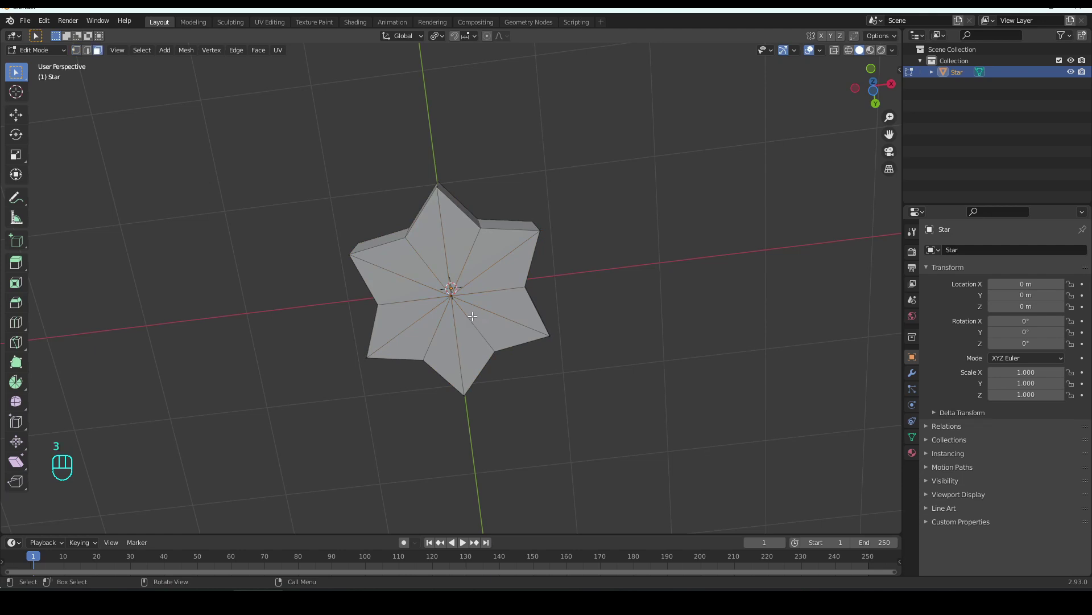
pyautogui.moveTo(432, 279); pyautogui.dragTo(488, 330)
pyautogui.moveTo(500, 339); pyautogui.dragTo(499, 421, button='middle')
pyautogui.press('g')
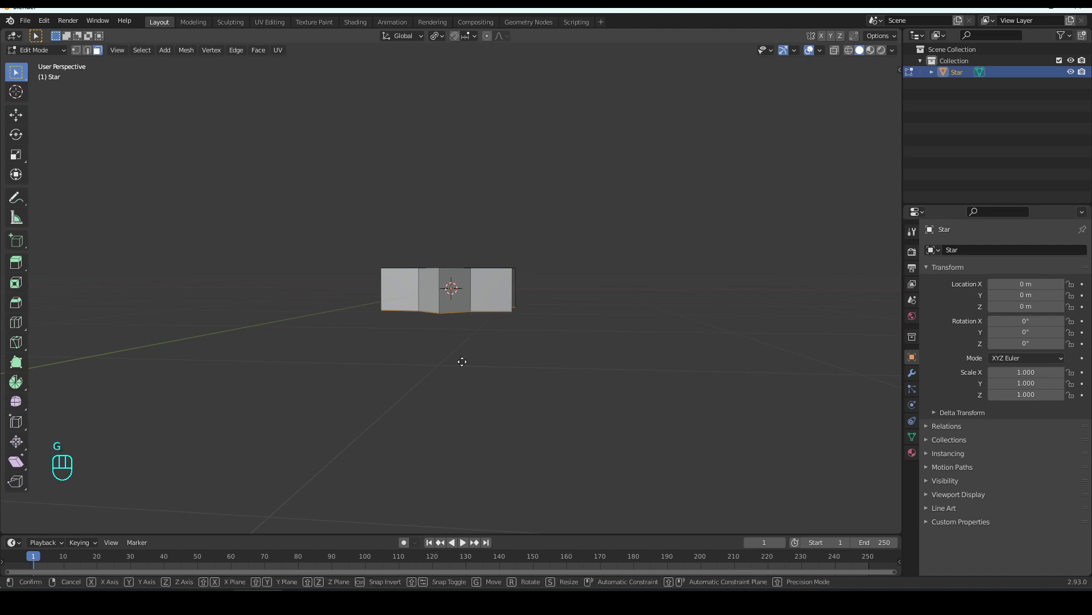
pyautogui.press('z')
pyautogui.click(462, 131)
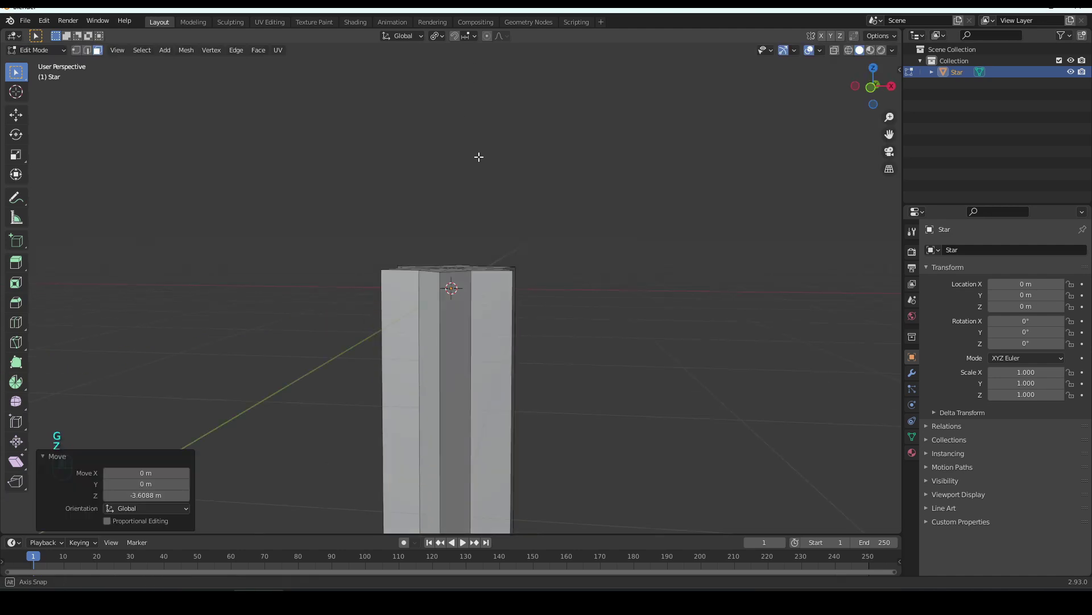
# Bevel all vertical side edges of the star column with 3 segments and a width of about 0.161 m.
pyautogui.moveTo(478, 156); pyautogui.dragTo(462, 286, button='middle')
pyautogui.press('2')
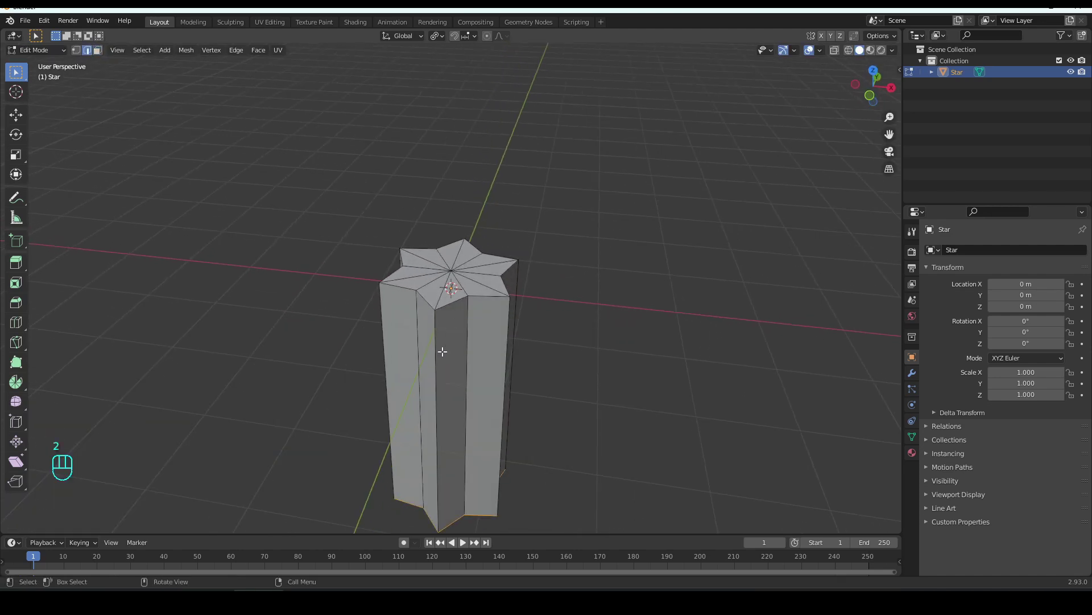
pyautogui.click(436, 352)
pyautogui.keyDown('shift'); pyautogui.click(467, 345); pyautogui.keyUp('shift')
pyautogui.moveTo(468, 344); pyautogui.dragTo(444, 341, button='middle')
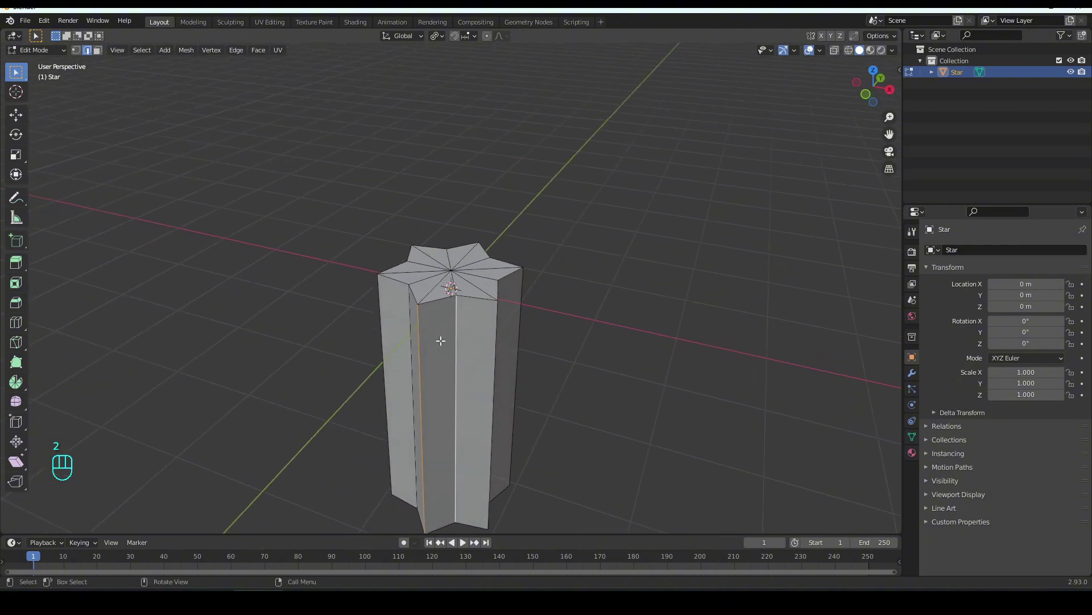
pyautogui.press('ctrl+shift+KP_Add')
pyautogui.press('ctrl+shift+KP_Add')
pyautogui.press('ctrl+shift+KP_Add')
pyautogui.press('ctrl+shift+KP_Add')
pyautogui.press('ctrl+shift+KP_Add')
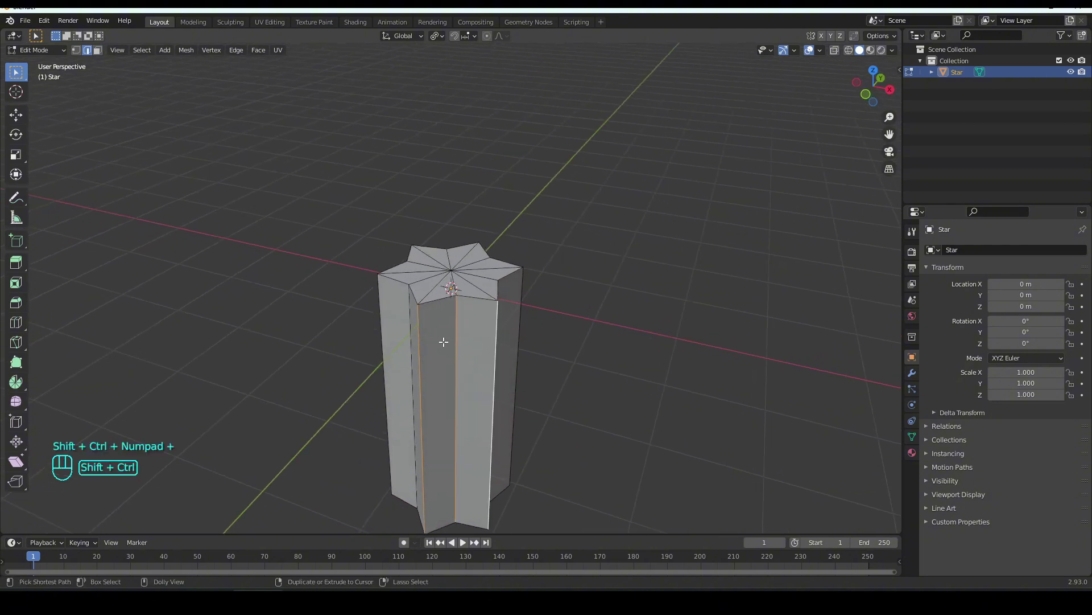
pyautogui.press('ctrl+shift+KP_Add')
pyautogui.press('ctrl+shift+KP_Add')
pyautogui.press('ctrl+shift+KP_Add')
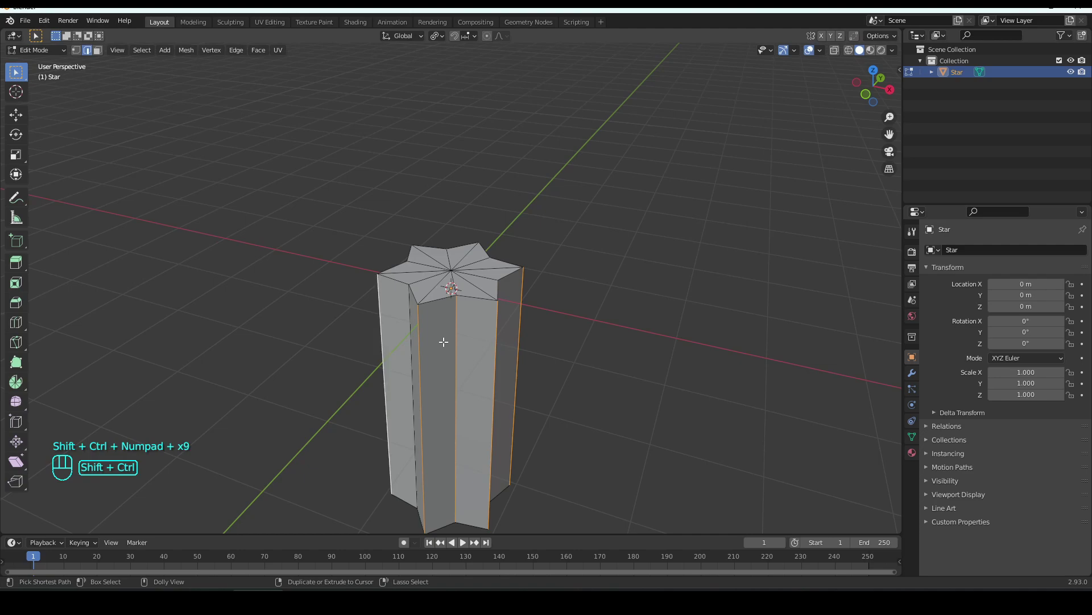
pyautogui.moveTo(527, 332); pyautogui.dragTo(540, 354, button='middle')
pyautogui.hotkey('ctrl', 'b')
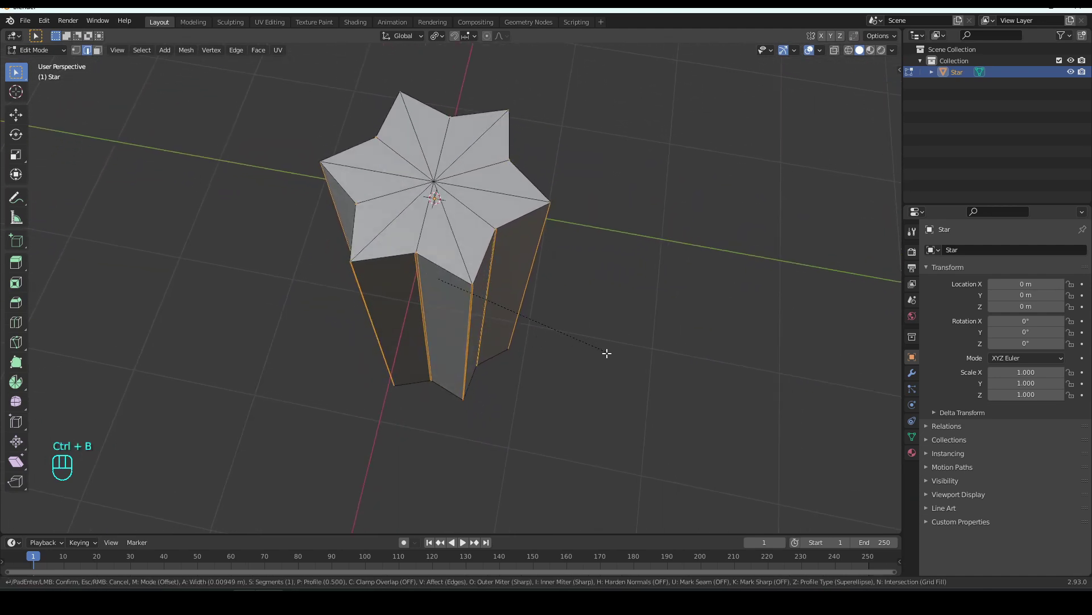
pyautogui.scroll(1, 609, 371)
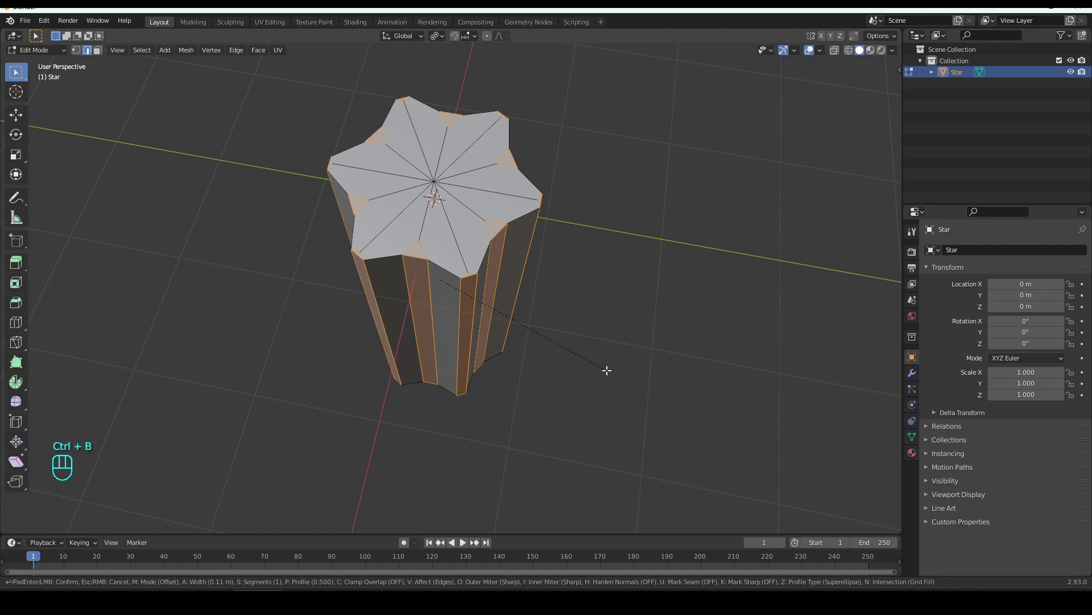
pyautogui.scroll(1, 608, 372)
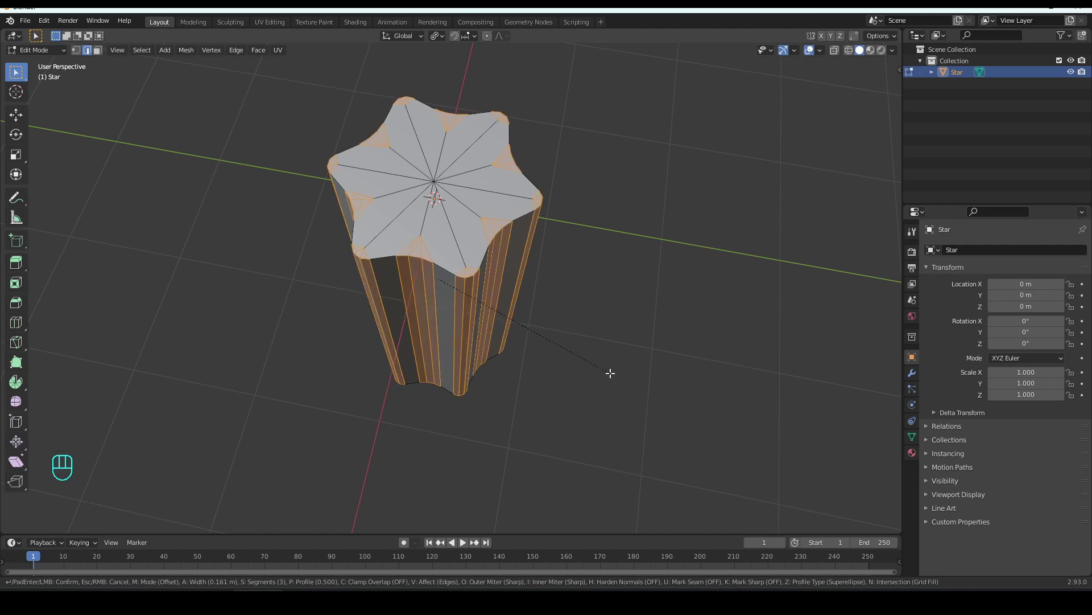
pyautogui.click(610, 372)
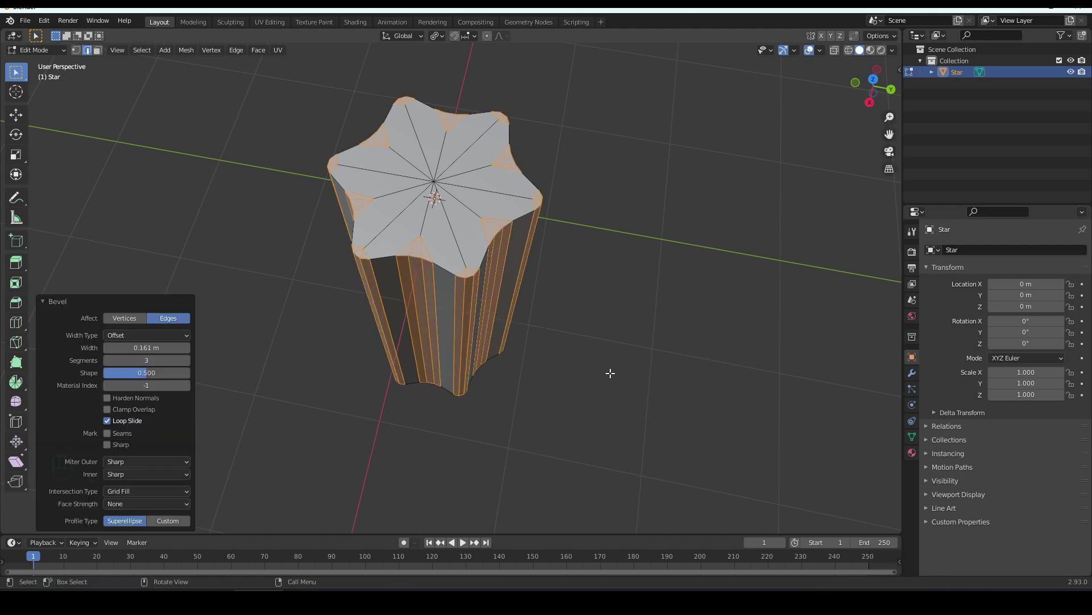
pyautogui.click(579, 386)
# Select the large faces meeting at the centre of the column's underside in face select mode.
pyautogui.moveTo(579, 387); pyautogui.dragTo(522, 185, button='middle')
pyautogui.scroll(-4, 493, 271)
pyautogui.keyDown('shift'); pyautogui.moveTo(491, 323); pyautogui.dragTo(514, 222, button='middle'); pyautogui.keyUp('shift')
pyautogui.scroll(3, 458, 249)
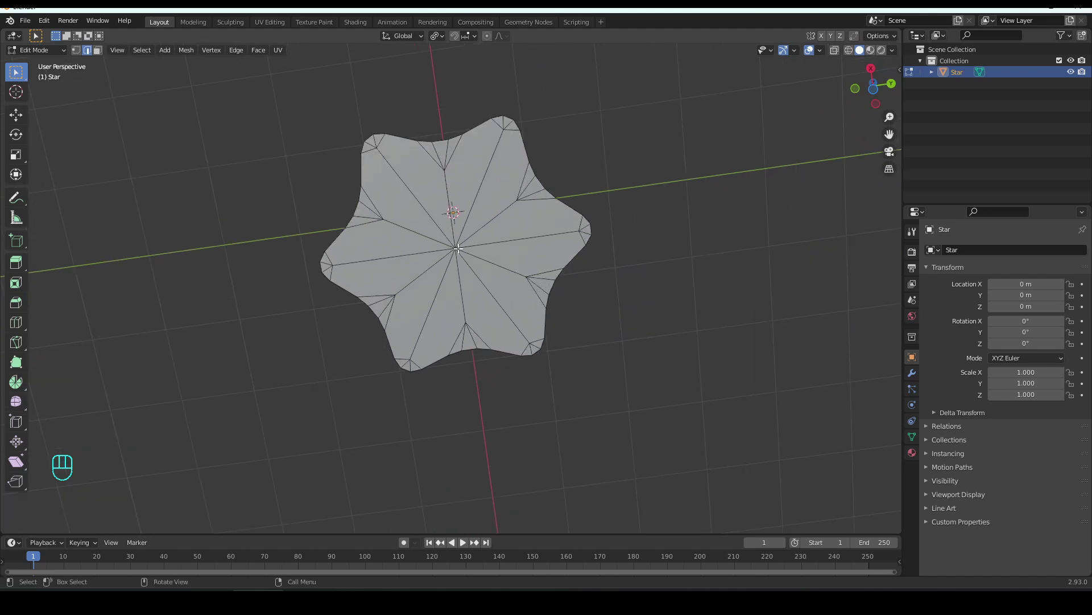
pyautogui.moveTo(430, 220); pyautogui.dragTo(488, 277)
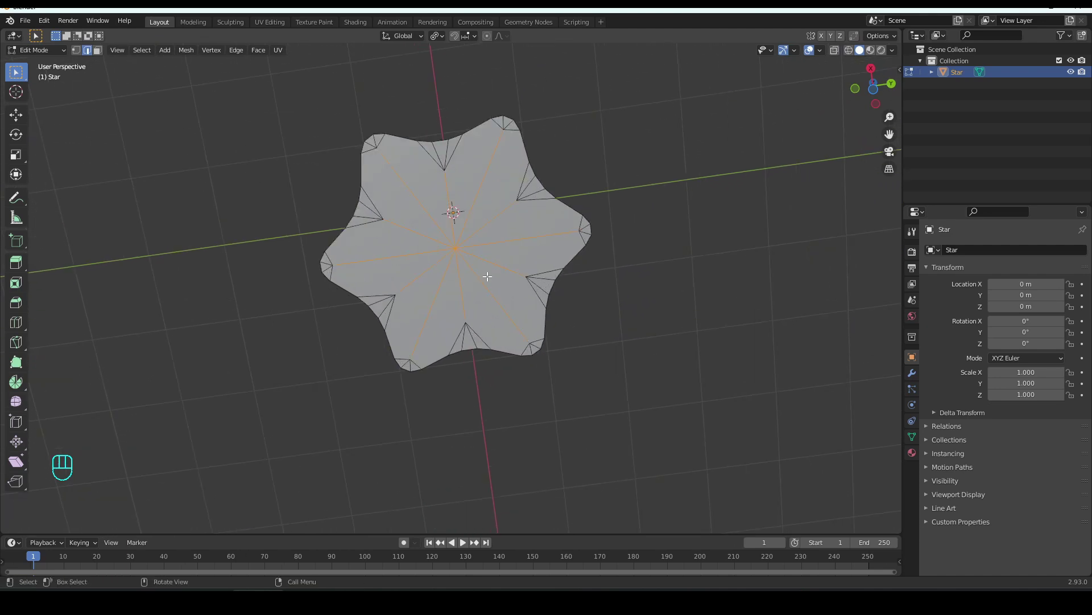
pyautogui.press('3')
pyautogui.moveTo(434, 232); pyautogui.dragTo(476, 267)
pyautogui.moveTo(520, 295); pyautogui.dragTo(515, 319, button='middle')
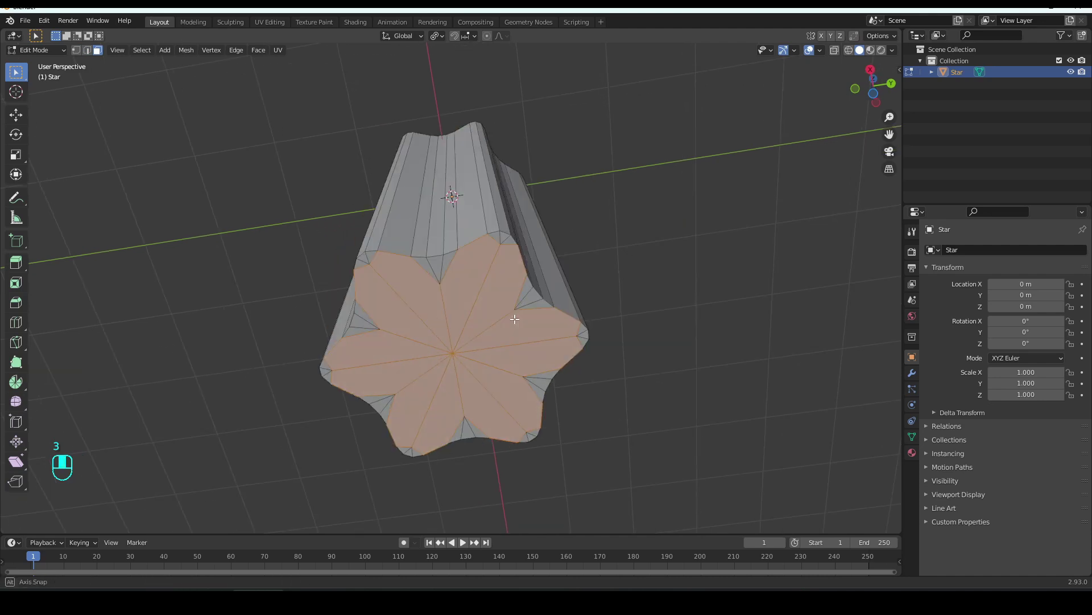
# Try to grow the underside face selection so that it includes the small bevel faces at its corners.
pyautogui.press('ctrl+KP_Add')
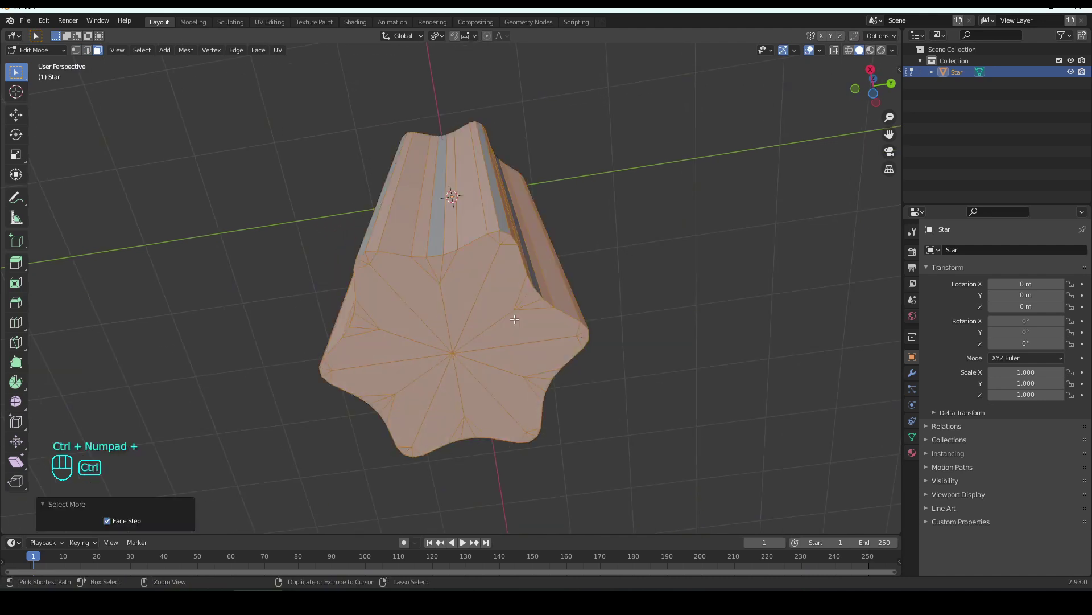
pyautogui.press('ctrl+KP_Add')
pyautogui.press('ctrl+KP_Subtract')
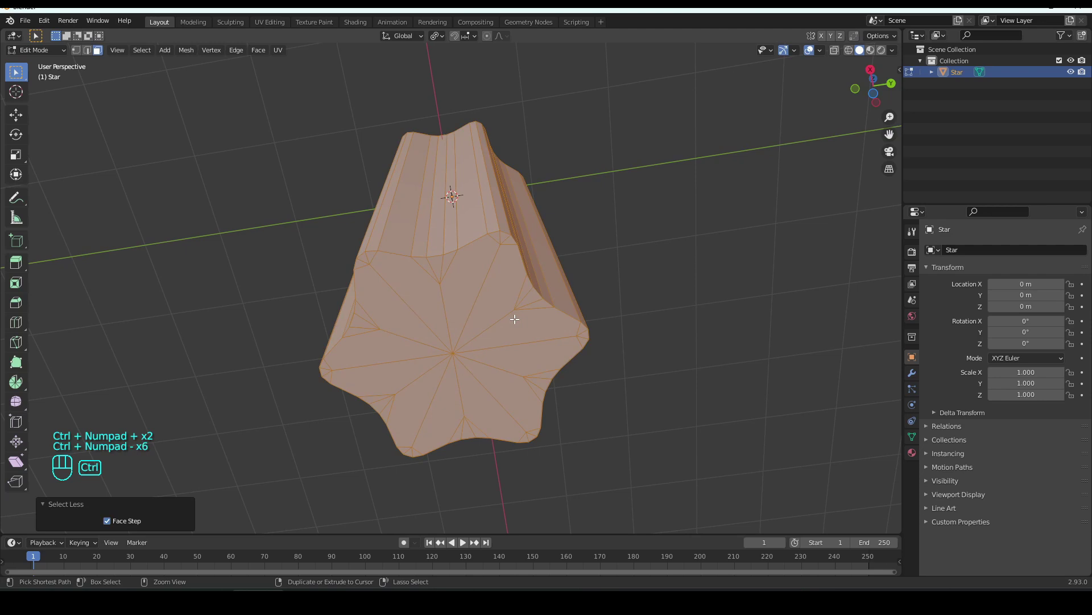
pyautogui.press('ctrl+KP_Subtract')
pyautogui.hotkey('ctrl', 'z')
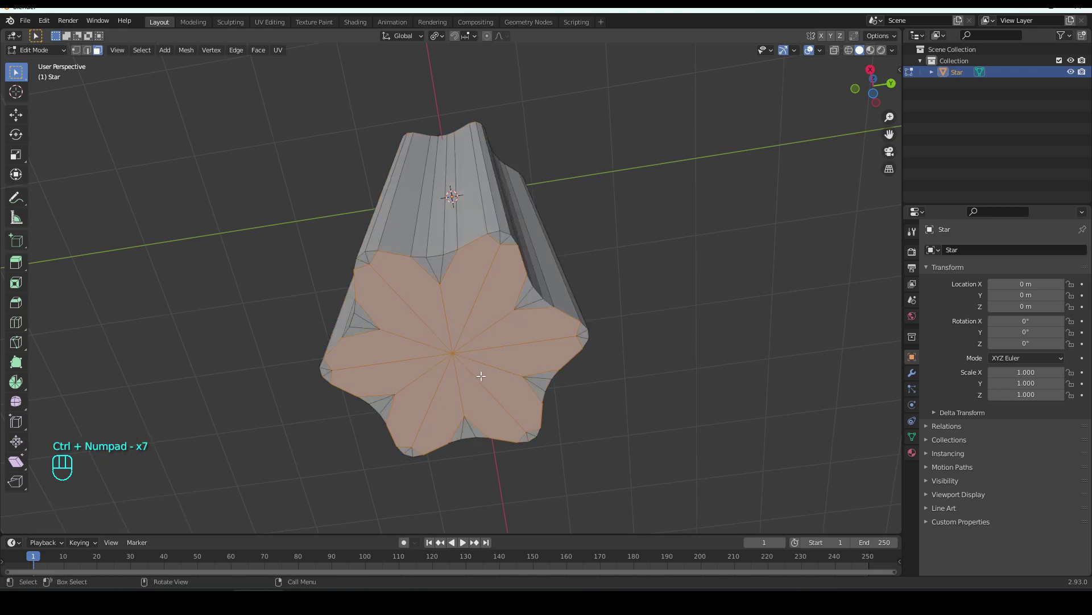
pyautogui.press('ctrl+KP_Add')
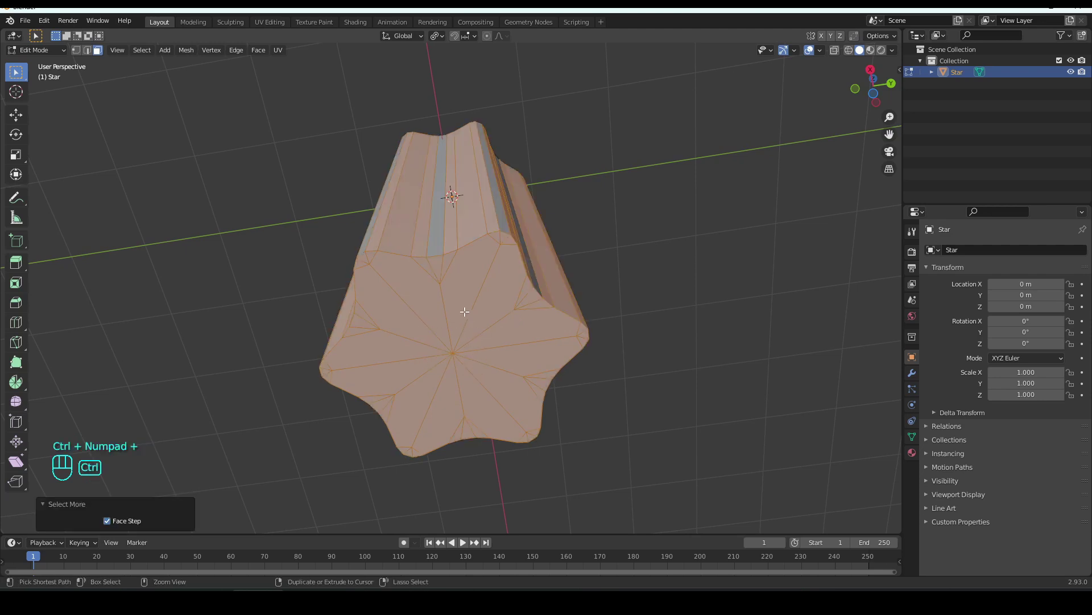
pyautogui.press('ctrl+KP_Subtract')
pyautogui.moveTo(465, 312); pyautogui.dragTo(435, 305, button='middle')
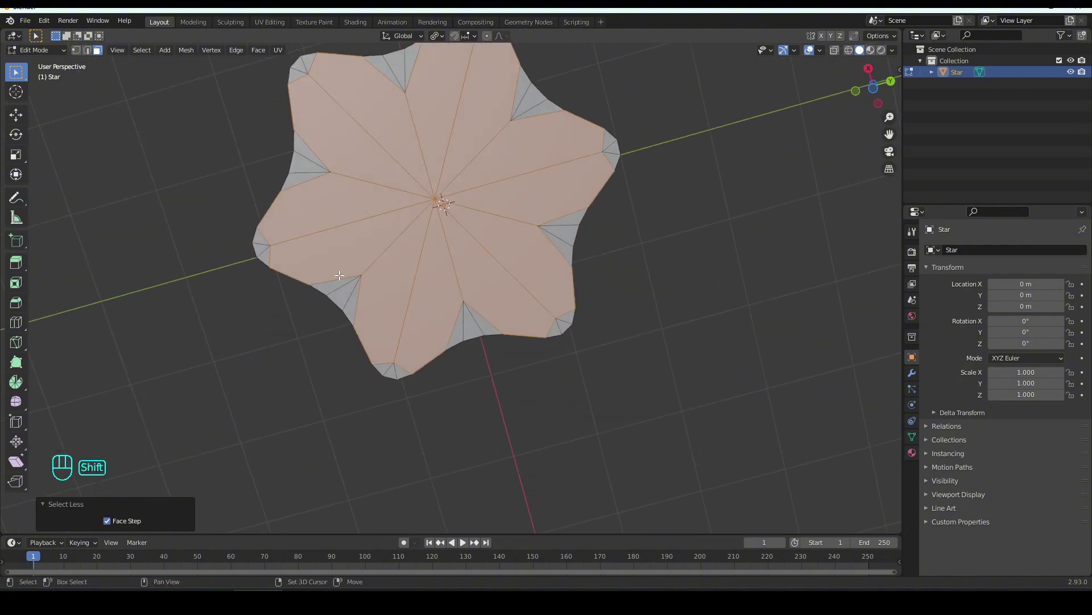
# Add all the small bevel faces at the tips and inner corners of the column's underside to the face selection.
pyautogui.keyDown('shift'); pyautogui.moveTo(340, 276); pyautogui.dragTo(364, 296); pyautogui.keyUp('shift')
pyautogui.keyDown('shift'); pyautogui.moveTo(453, 301); pyautogui.dragTo(496, 338); pyautogui.keyUp('shift')
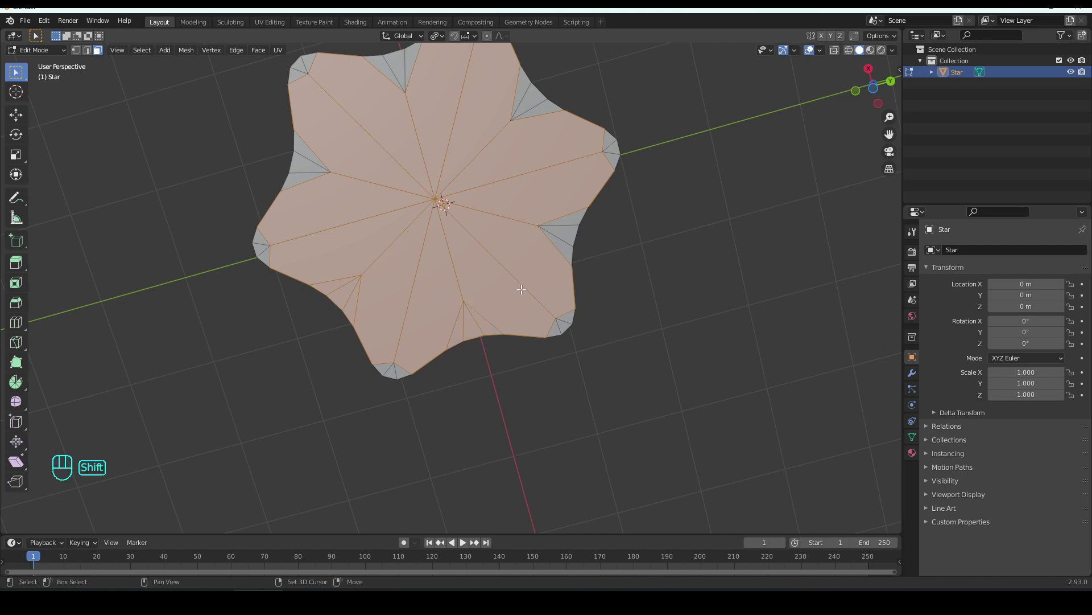
pyautogui.keyDown('shift'); pyautogui.moveTo(526, 213); pyautogui.dragTo(561, 251); pyautogui.keyUp('shift')
pyautogui.keyDown('shift'); pyautogui.moveTo(503, 114); pyautogui.dragTo(525, 142); pyautogui.keyUp('shift')
pyautogui.keyDown('shift'); pyautogui.moveTo(367, 46); pyautogui.dragTo(439, 116); pyautogui.keyUp('shift')
pyautogui.keyDown('shift'); pyautogui.moveTo(263, 242); pyautogui.dragTo(290, 267); pyautogui.keyUp('shift')
pyautogui.keyDown('shift'); pyautogui.moveTo(389, 362); pyautogui.dragTo(414, 364); pyautogui.keyUp('shift')
pyautogui.keyDown('shift'); pyautogui.moveTo(540, 306); pyautogui.dragTo(574, 334); pyautogui.keyUp('shift')
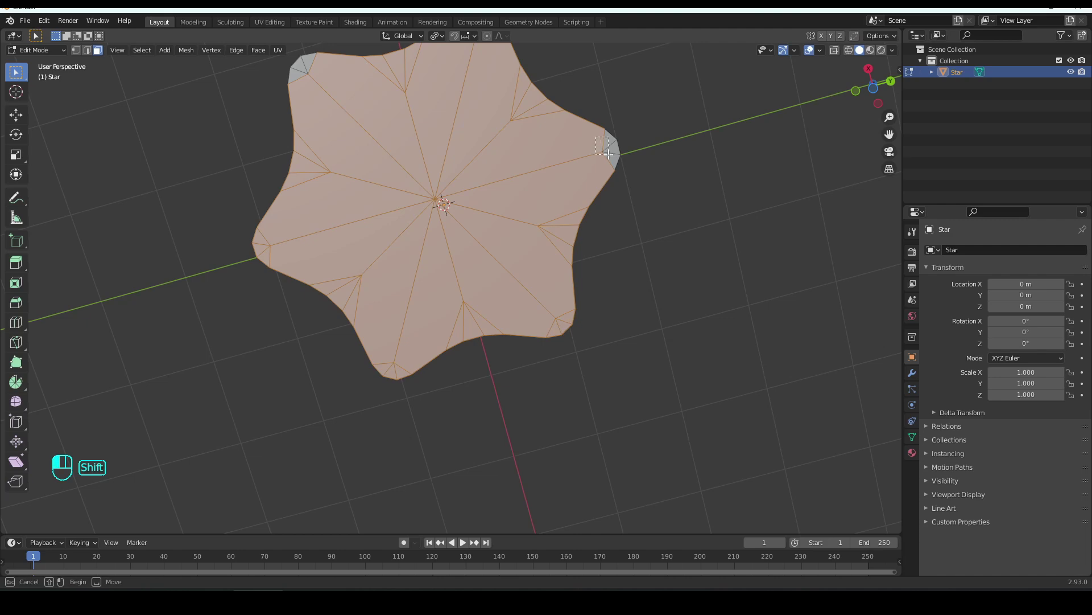
pyautogui.keyDown('shift'); pyautogui.moveTo(596, 133); pyautogui.dragTo(622, 168); pyautogui.keyUp('shift')
pyautogui.moveTo(565, 157); pyautogui.dragTo(530, 164, button='middle')
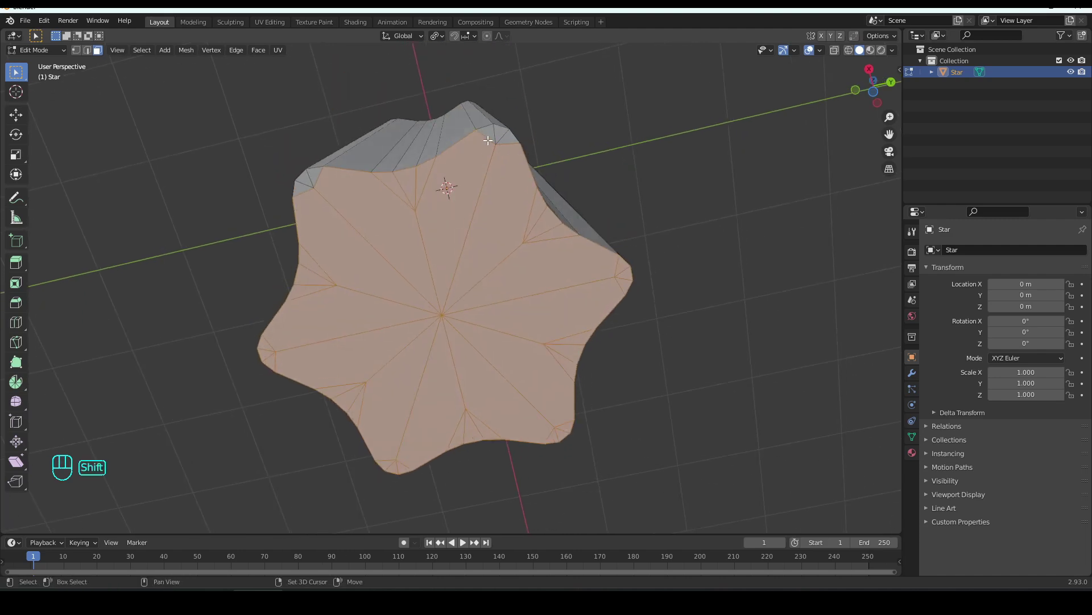
pyautogui.keyDown('shift'); pyautogui.moveTo(318, 183); pyautogui.dragTo(308, 194); pyautogui.keyUp('shift')
# Move the column's selected bottom faces up about 0.484 m along Z.
pyautogui.moveTo(478, 259); pyautogui.dragTo(473, 339, button='middle')
pyautogui.scroll(-2, 478, 342)
pyautogui.keyDown('shift'); pyautogui.moveTo(530, 371); pyautogui.dragTo(545, 313, button='middle'); pyautogui.keyUp('shift')
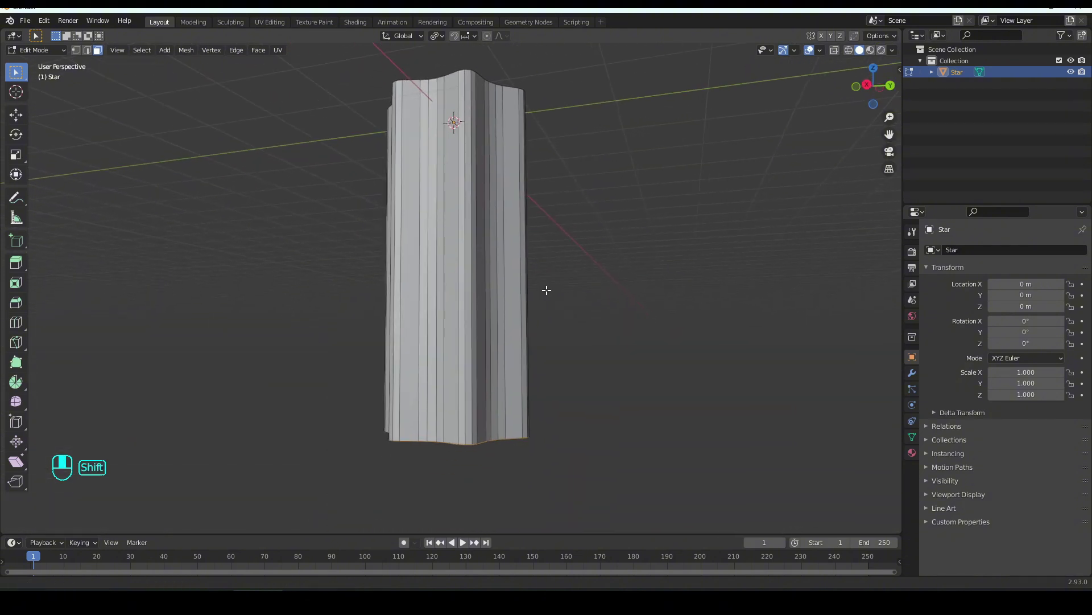
pyautogui.press('g')
pyautogui.press('z')
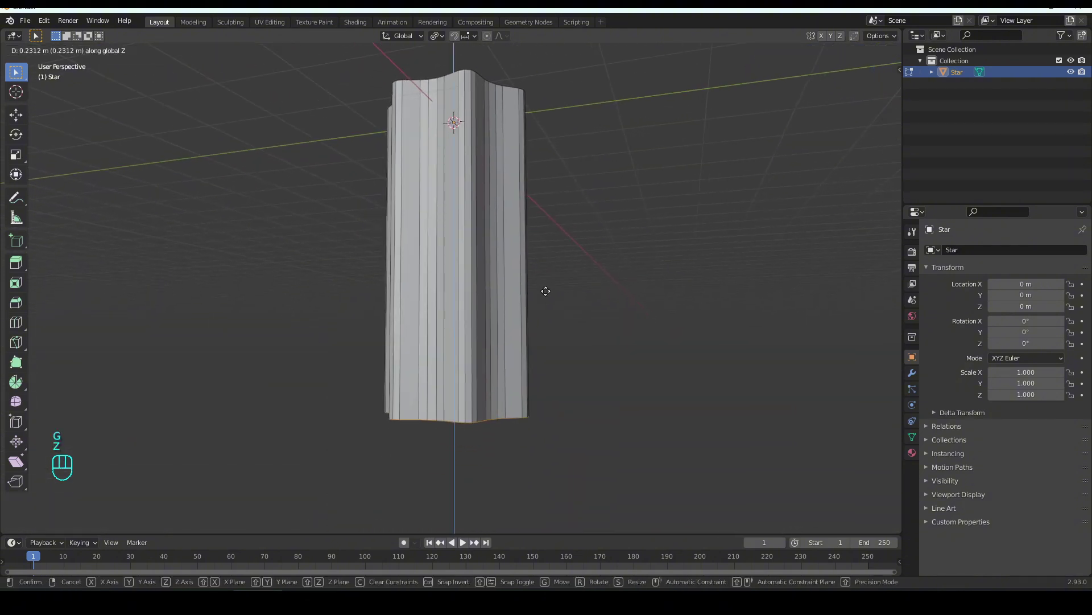
pyautogui.click(550, 271)
pyautogui.moveTo(546, 290); pyautogui.dragTo(551, 285, button='middle')
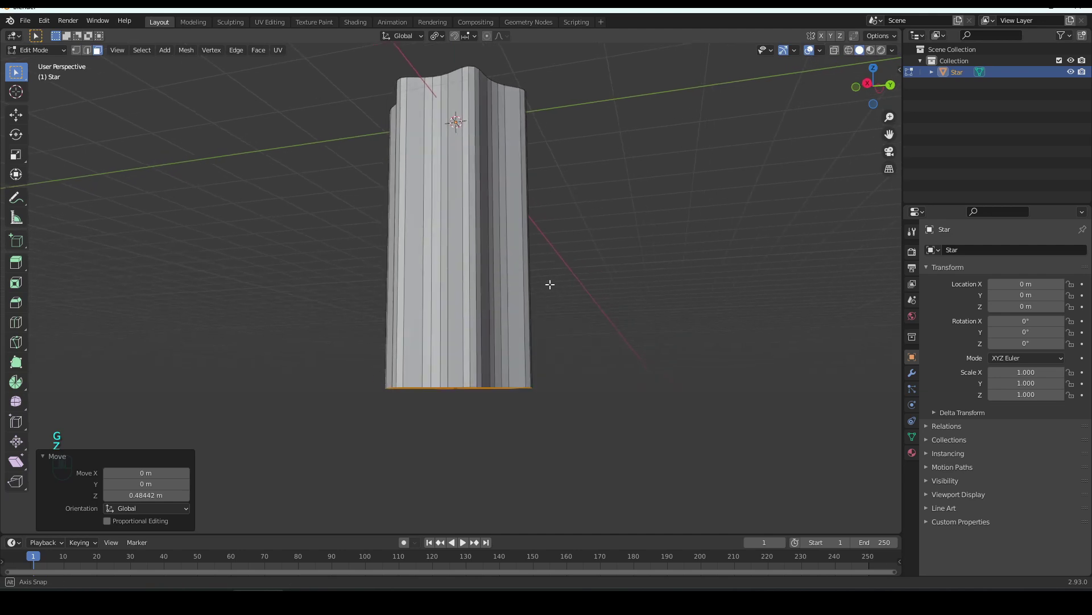
# Extrude the column's bottom faces about 0.556 m and scale them by about 1.237 to form a flared foot.
pyautogui.press('e')
pyautogui.click(541, 435)
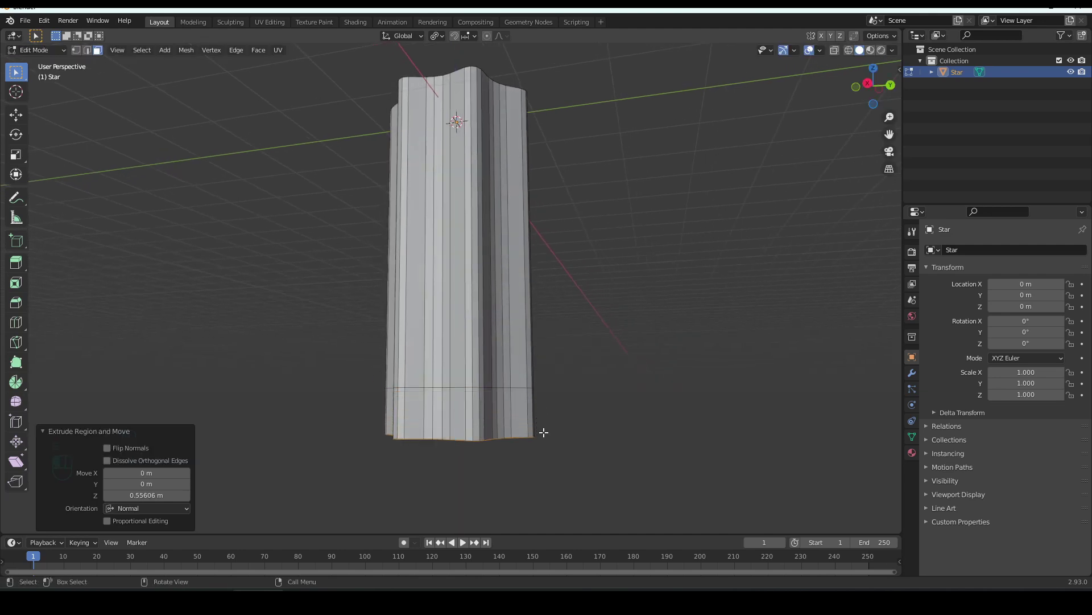
pyautogui.press('s')
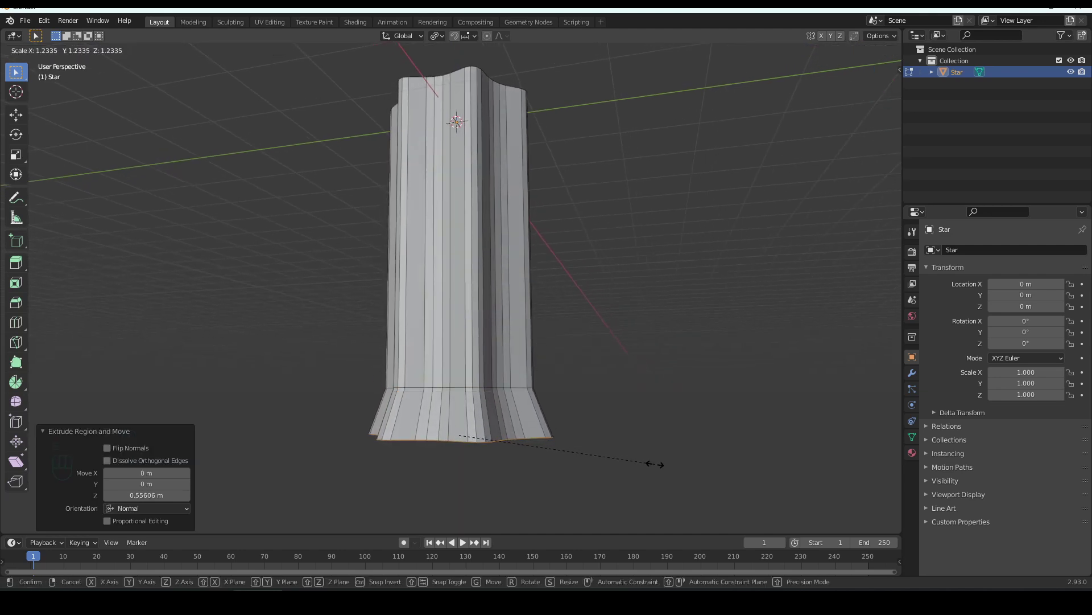
pyautogui.click(654, 463)
# Add one centred loop cut around the flared foot and scale the new loop to about 0.97 to curve the flare.
pyautogui.hotkey('ctrl', 'r')
pyautogui.click(508, 424)
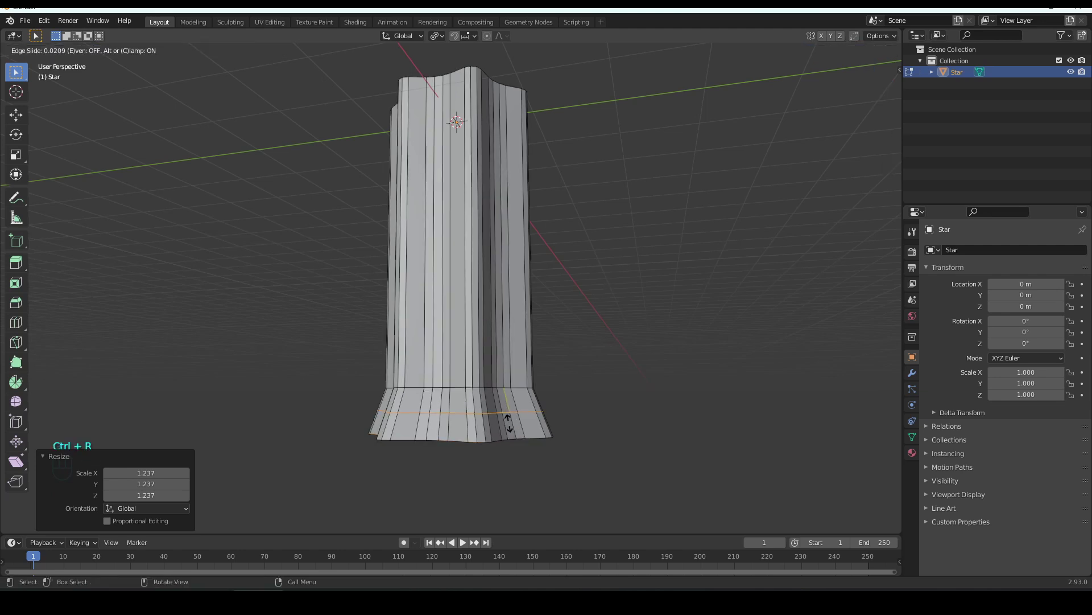
pyautogui.rightClick(517, 428)
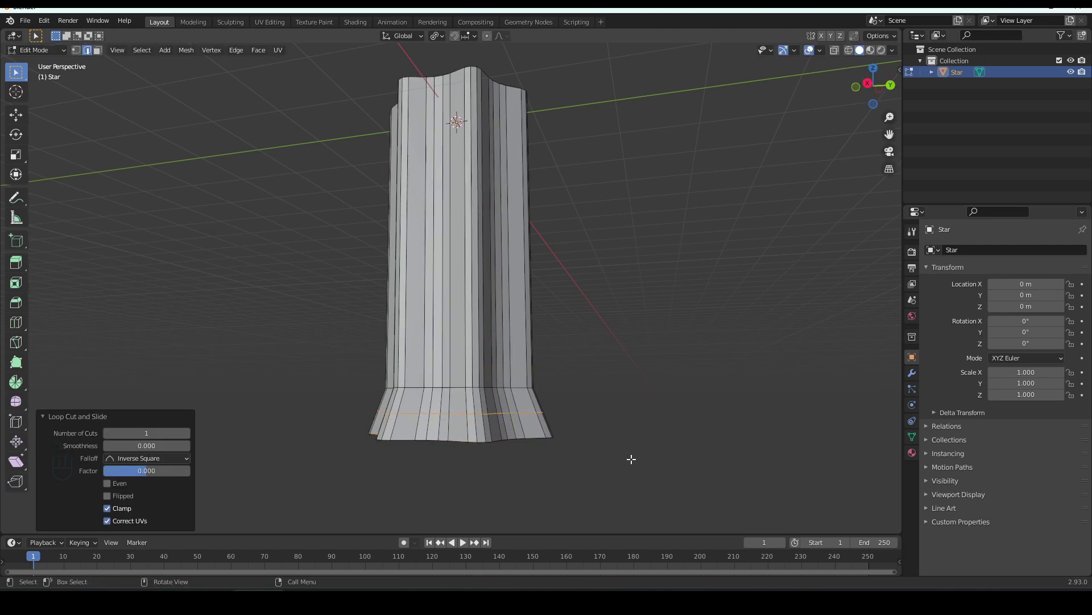
pyautogui.press('s')
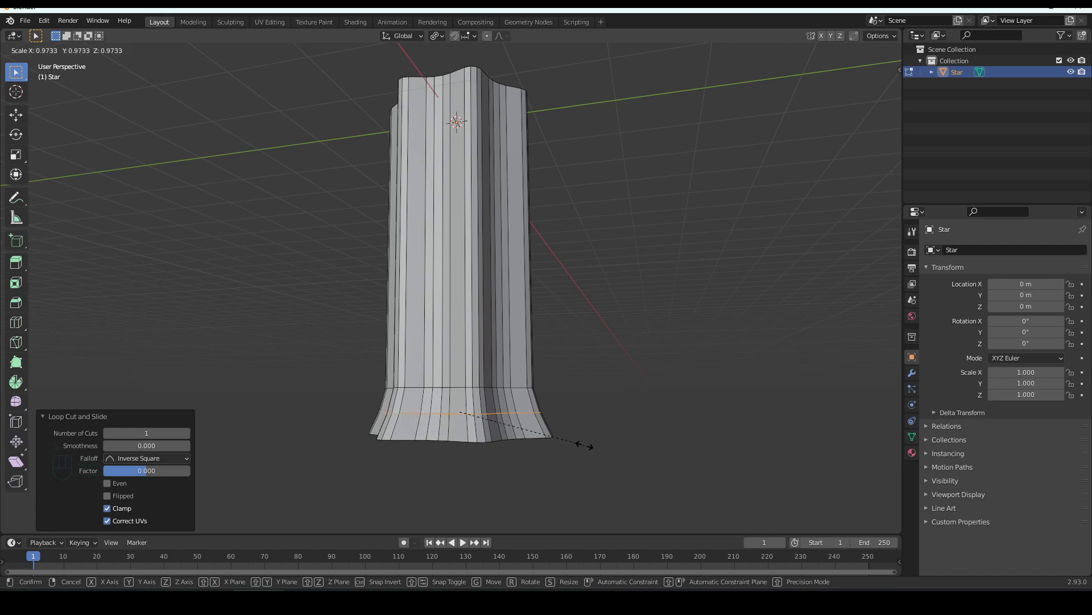
pyautogui.click(582, 441)
# Select the large faces meeting at the centre of the column's top in face select mode.
pyautogui.scroll(-2, 592, 358)
pyautogui.moveTo(569, 312); pyautogui.dragTo(567, 364, button='middle')
pyautogui.scroll(2, 532, 295)
pyautogui.moveTo(531, 296); pyautogui.dragTo(524, 331, button='middle')
pyautogui.scroll(3, 500, 334)
pyautogui.moveTo(420, 305); pyautogui.dragTo(499, 374)
pyautogui.press('3')
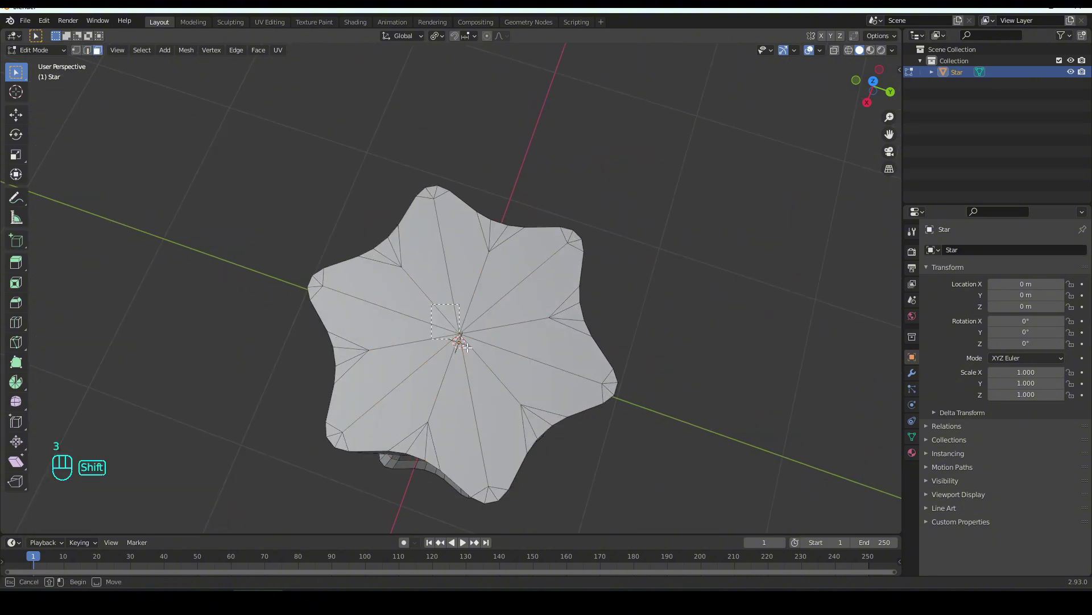
# Add all the small bevel faces at the top's corners to the selection and merge everything into a single face.
pyautogui.keyDown('shift'); pyautogui.click(500, 231); pyautogui.keyUp('shift')
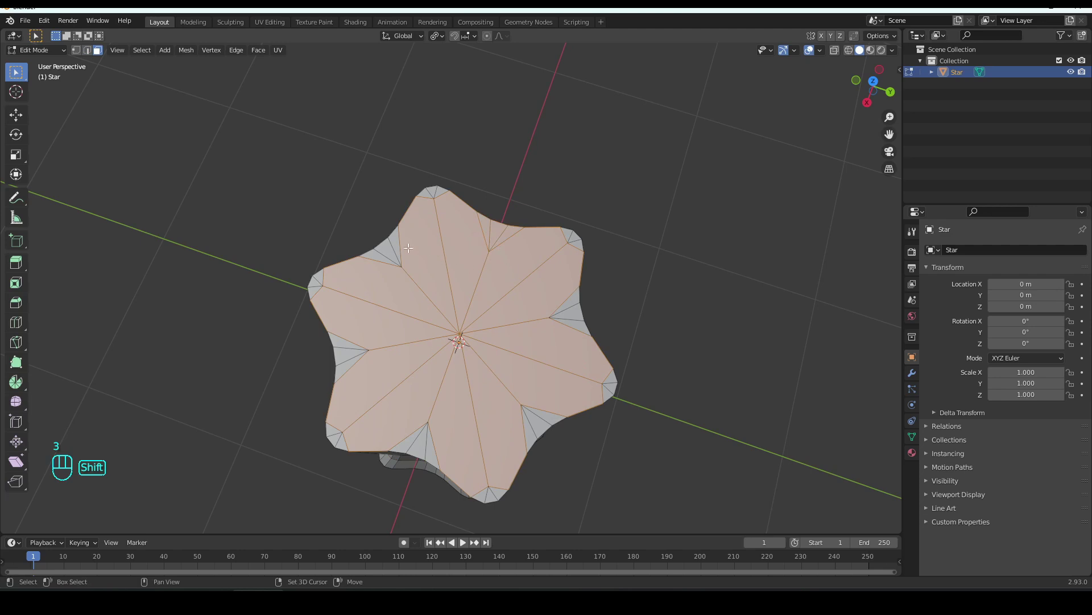
pyautogui.keyDown('shift'); pyautogui.click(390, 247); pyautogui.keyUp('shift')
pyautogui.keyDown('shift'); pyautogui.click(317, 288); pyautogui.keyUp('shift')
pyautogui.keyDown('shift'); pyautogui.click(349, 344); pyautogui.keyUp('shift')
pyautogui.keyDown('shift'); pyautogui.click(334, 428); pyautogui.keyUp('shift')
pyautogui.keyDown('shift'); pyautogui.click(482, 480); pyautogui.keyUp('shift')
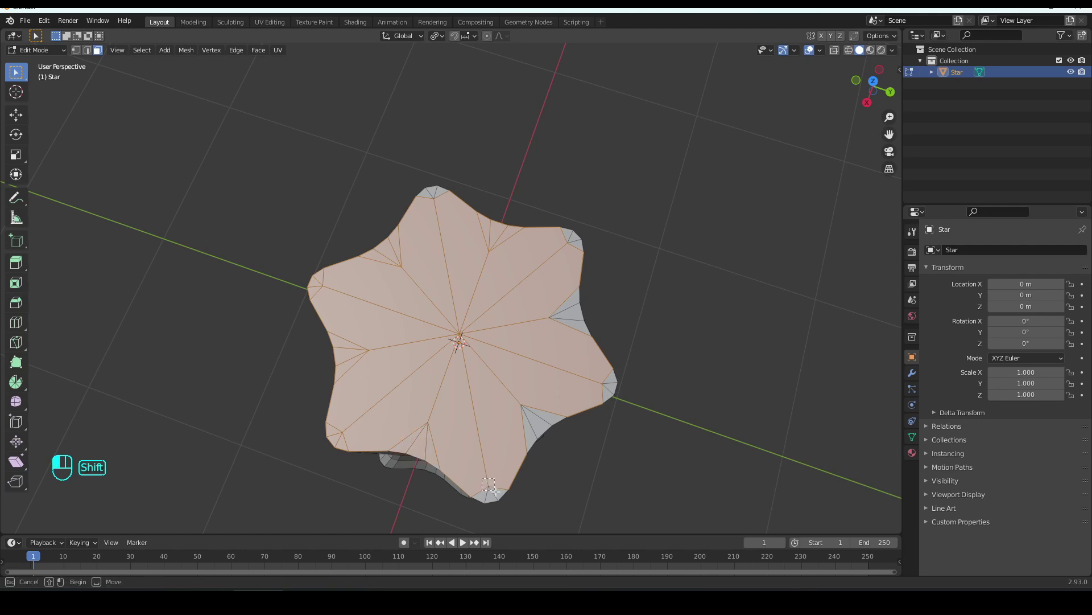
pyautogui.keyDown('shift'); pyautogui.click(532, 423); pyautogui.keyUp('shift')
pyautogui.keyDown('shift'); pyautogui.click(605, 389); pyautogui.keyUp('shift')
pyautogui.keyDown('shift'); pyautogui.click(567, 324); pyautogui.keyUp('shift')
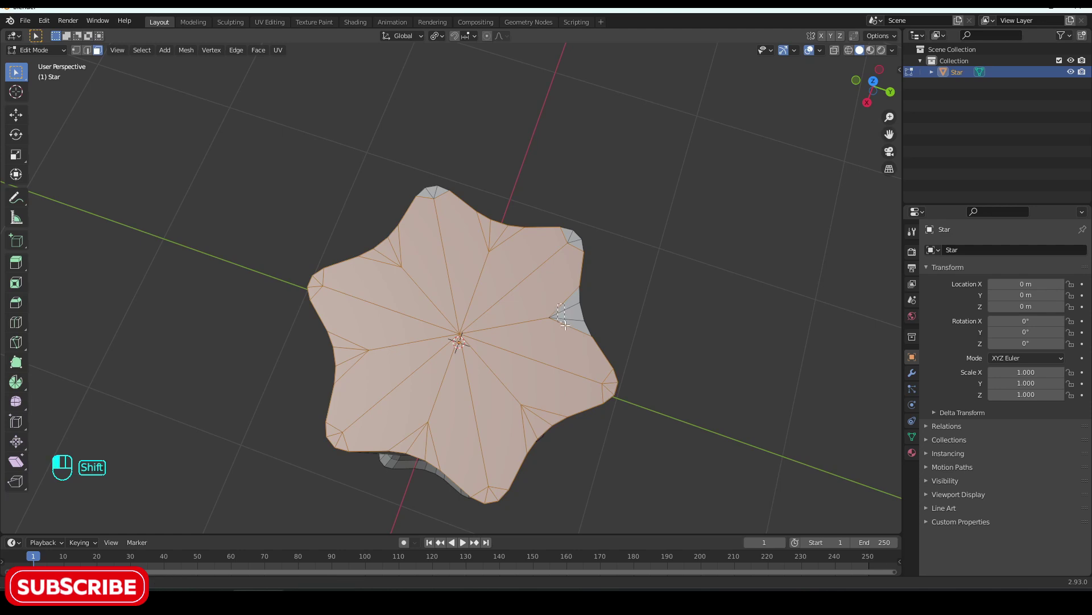
pyautogui.keyDown('shift'); pyautogui.click(559, 248); pyautogui.keyUp('shift')
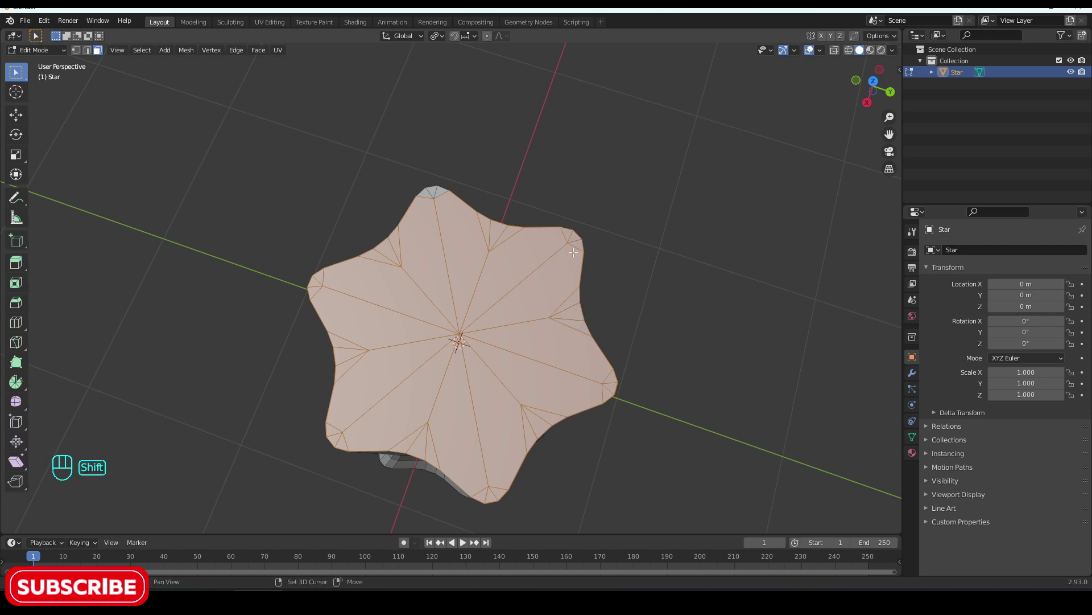
pyautogui.keyDown('shift'); pyautogui.click(423, 197); pyautogui.keyUp('shift')
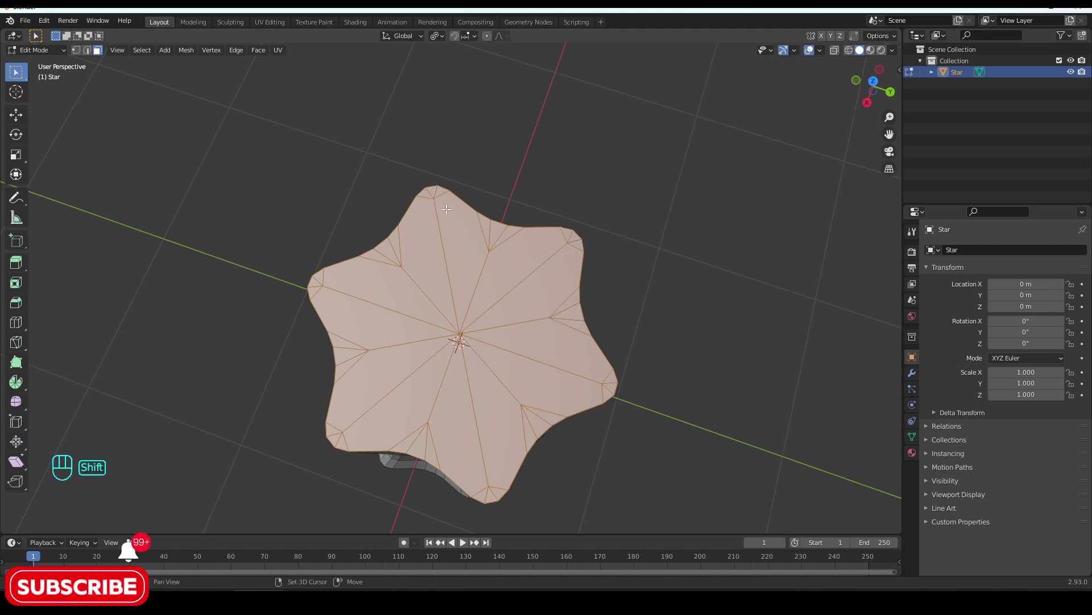
pyautogui.press('f')
# Extrude the column's top face about 0.177 m and scale it to about 0.839 to form a chamfered rim.
pyautogui.moveTo(505, 346); pyautogui.dragTo(565, 336, button='middle')
pyautogui.press('e')
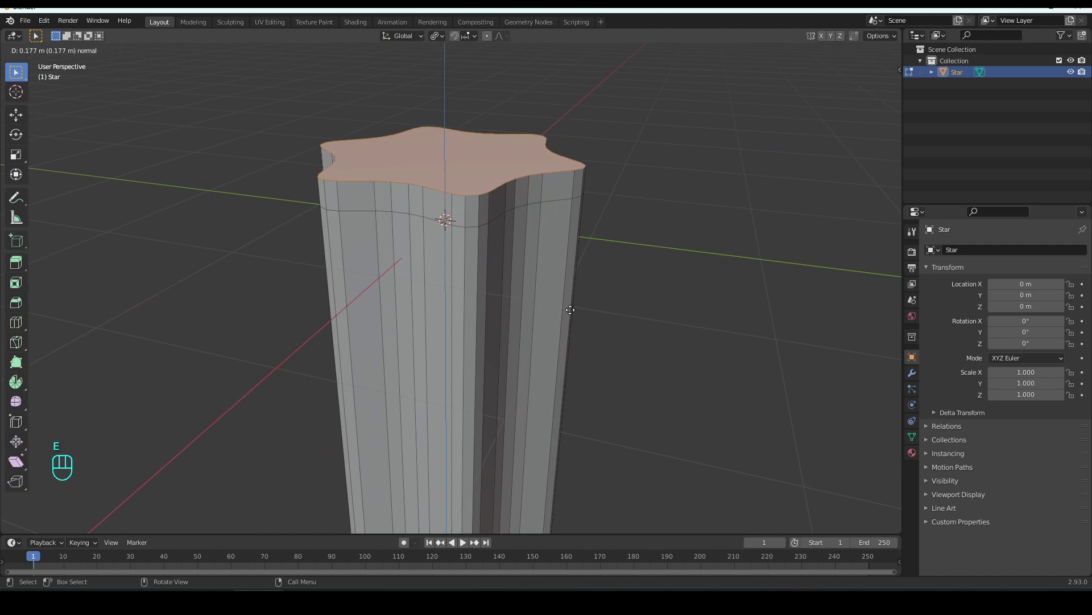
pyautogui.click(572, 309)
pyautogui.press('s')
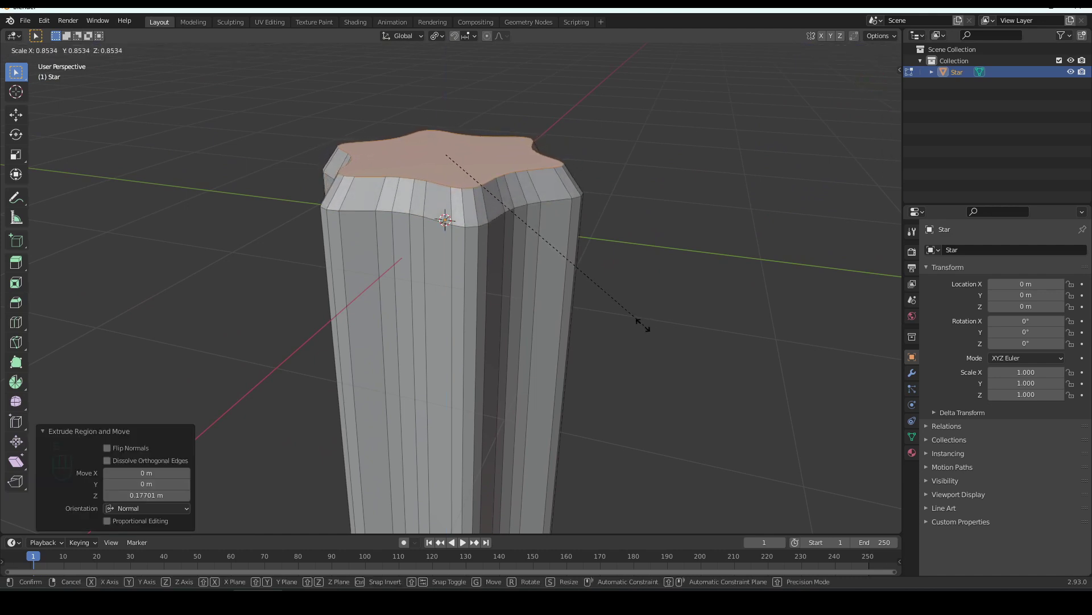
pyautogui.click(641, 322)
# Lower the scaled top face about 0.042 m along Z.
pyautogui.press('g')
pyautogui.press('z')
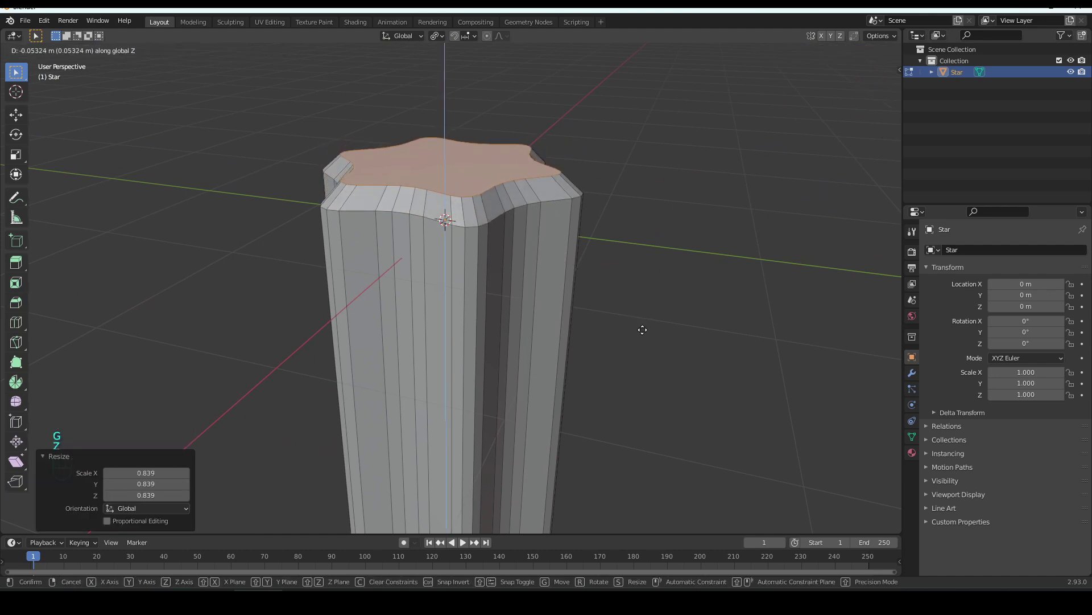
pyautogui.click(640, 325)
# Leave Edit Mode and, in the front view, add a mesh cylinder with 6 vertices.
pyautogui.scroll(-4, 613, 358)
pyautogui.moveTo(613, 358); pyautogui.dragTo(582, 301, button='middle')
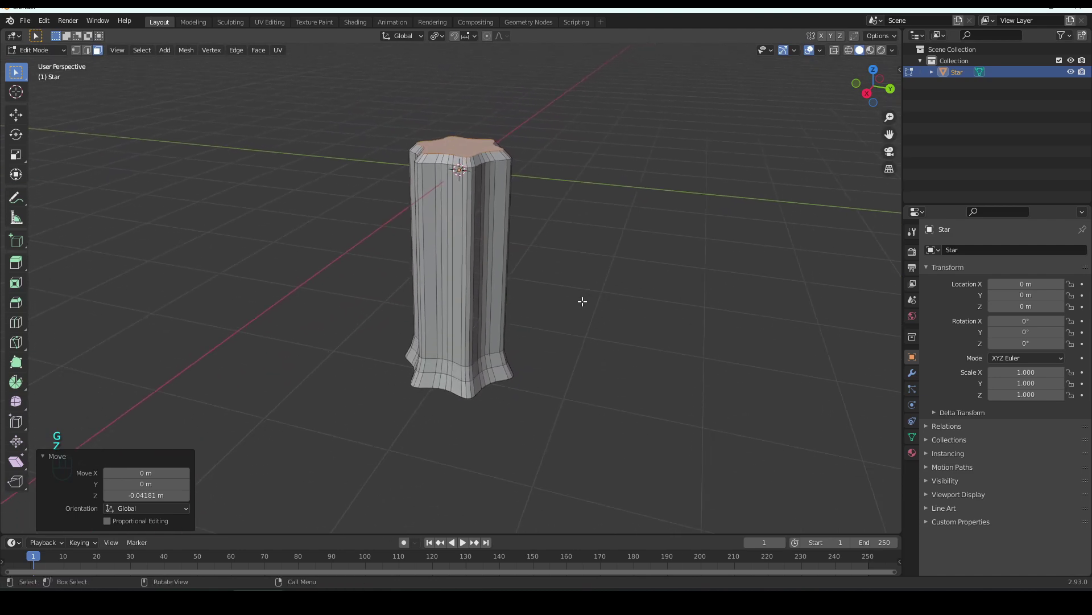
pyautogui.press('KP_1')
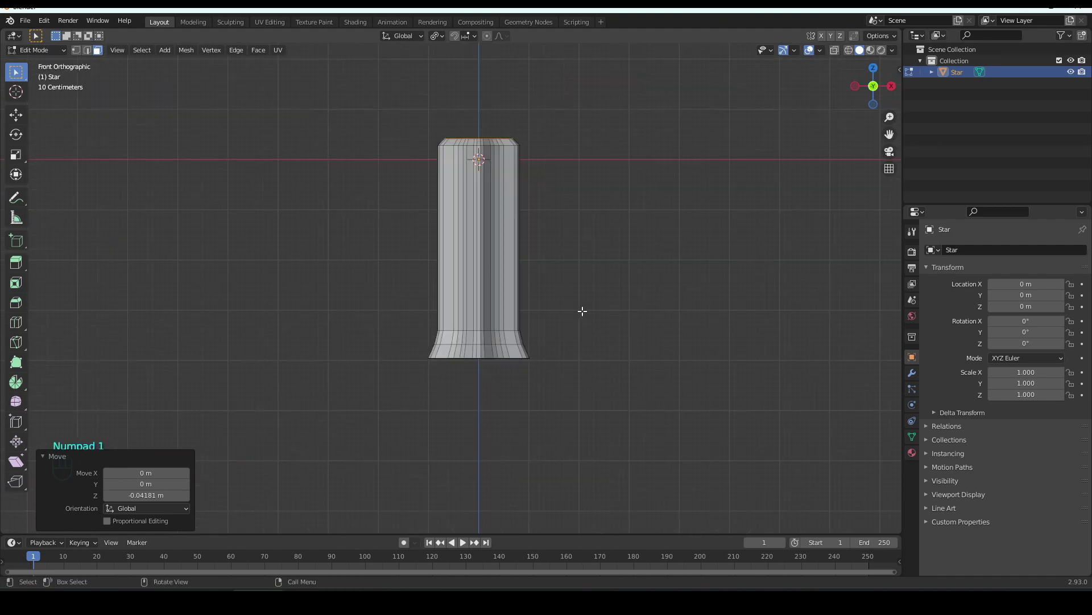
pyautogui.keyDown('shift'); pyautogui.moveTo(576, 299); pyautogui.dragTo(448, 270, button='middle'); pyautogui.keyUp('shift')
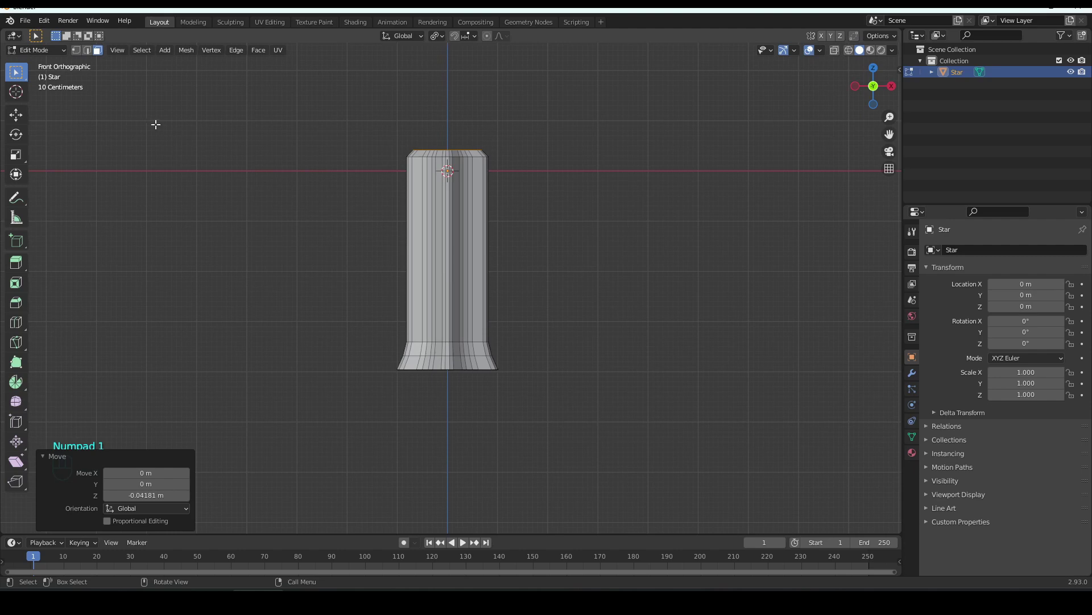
pyautogui.press('Tab')
pyautogui.click(126, 51)
pyautogui.moveTo(134, 61)
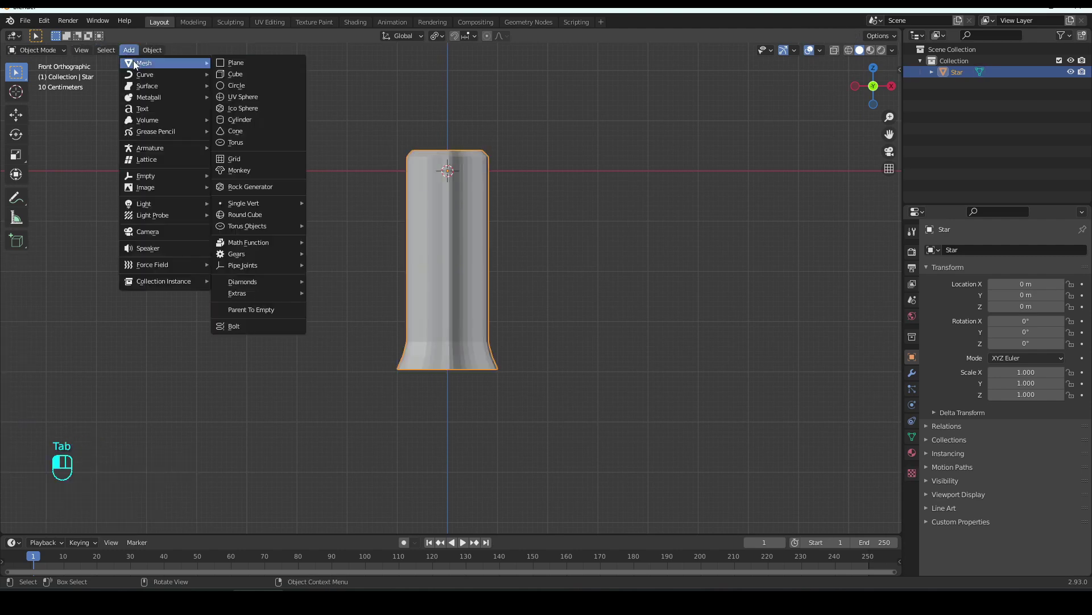
pyautogui.click(254, 121)
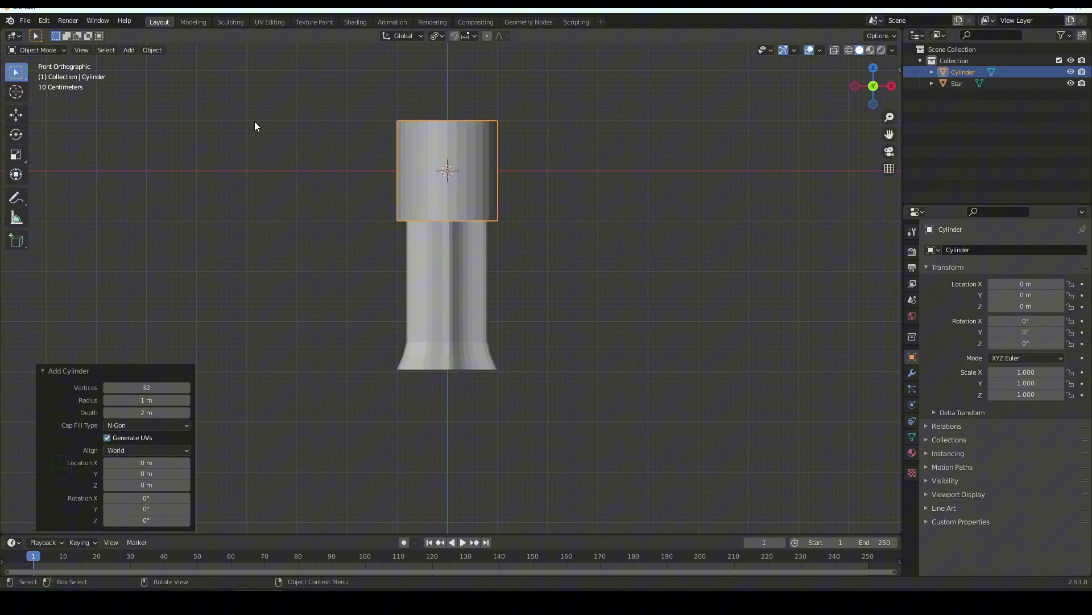
pyautogui.click(140, 388)
pyautogui.press('Return')
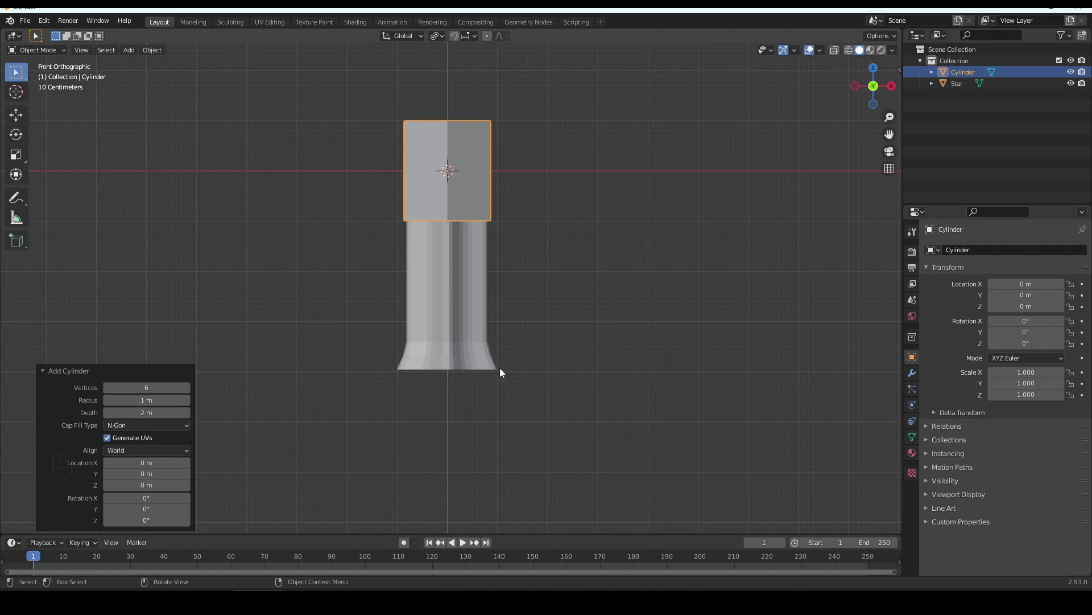
# Move the hexagonal cylinder down about 4.97 m along Z to below the column's flared foot.
pyautogui.keyDown('shift'); pyautogui.scroll(-3, 548, 333); pyautogui.keyUp('shift')
pyautogui.press('g')
pyautogui.press('z')
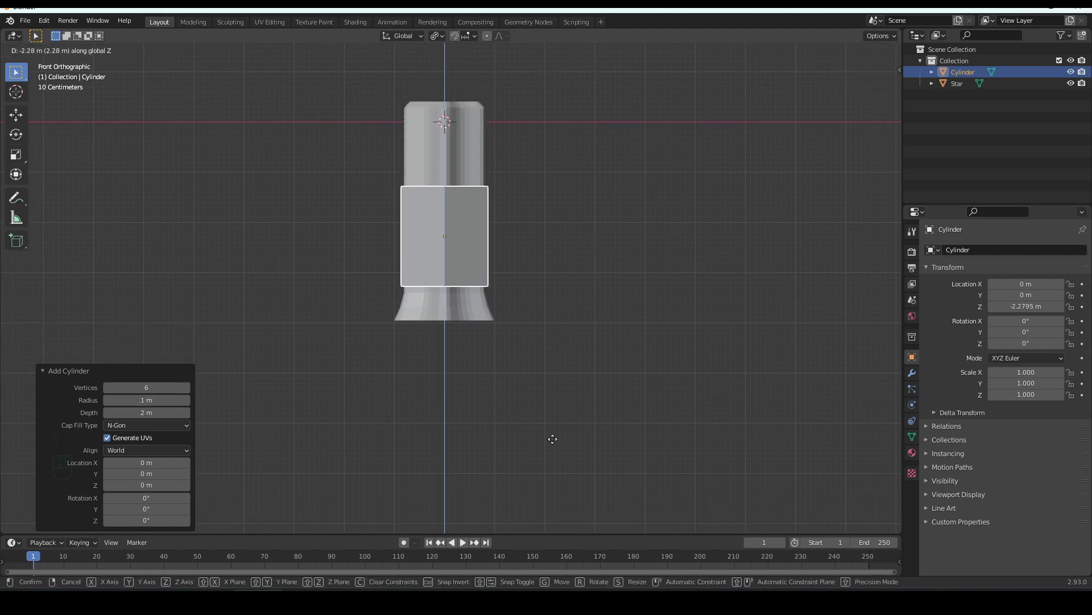
pyautogui.click(559, 67)
# Scale the hexagonal cylinder by about 1.177 and lower it about 0.124 m along Z to meet the column's foot.
pyautogui.press('s')
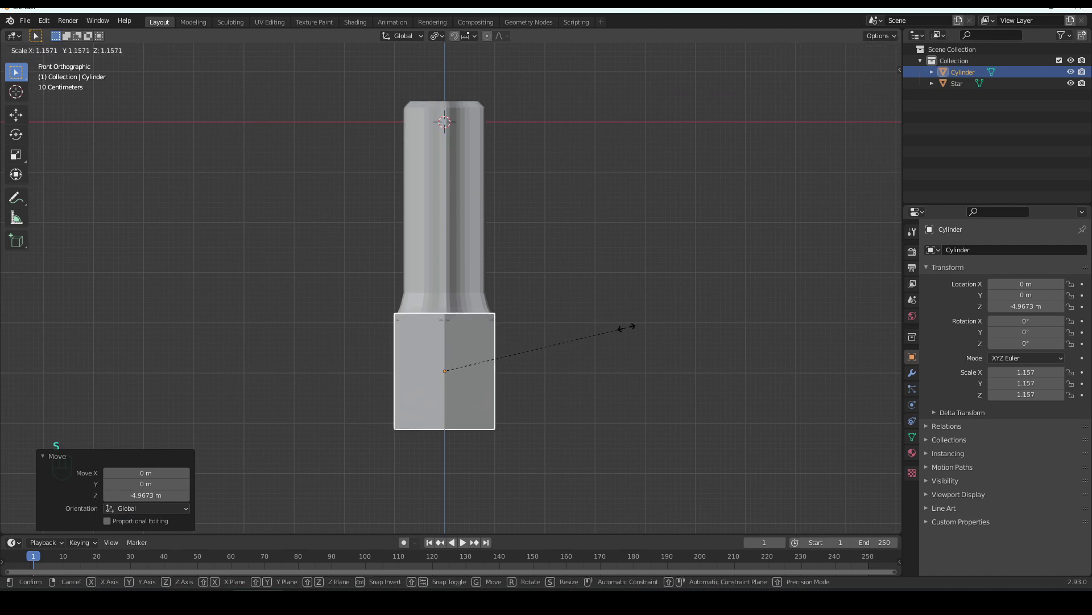
pyautogui.click(621, 330)
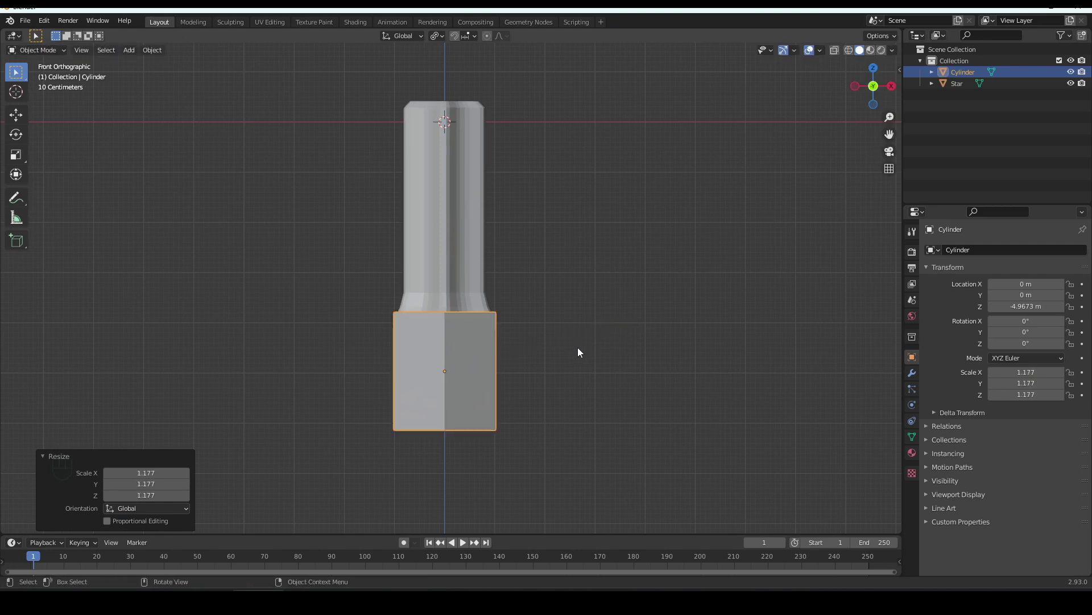
pyautogui.scroll(2, 579, 353)
pyautogui.press('g')
pyautogui.press('z')
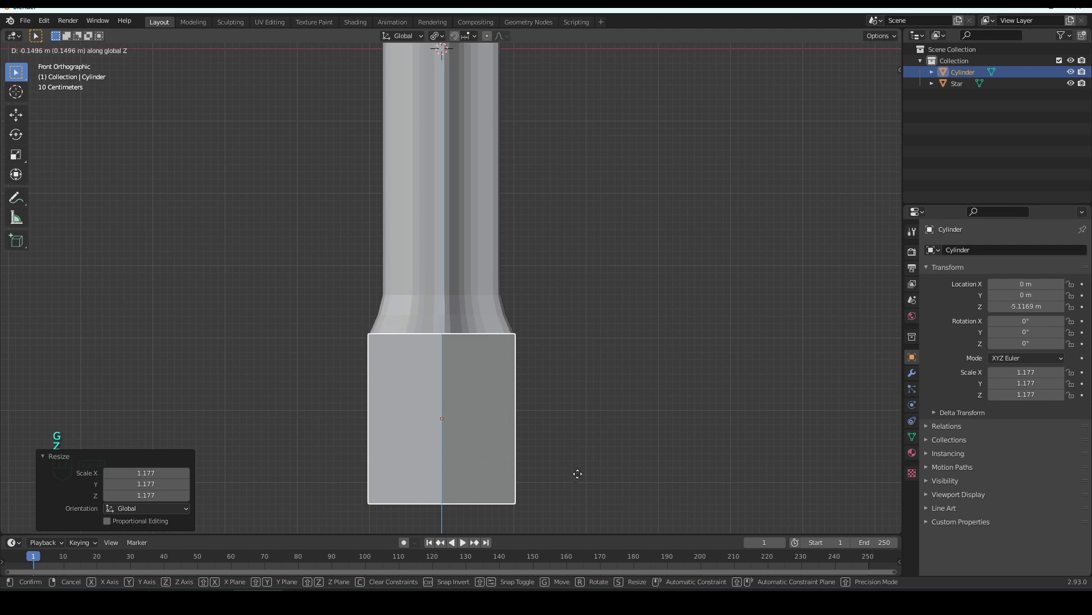
pyautogui.click(585, 442)
# In Edit Mode, move the hexagonal cylinder's bottom face down about 1.694 m along Z to lengthen it.
pyautogui.moveTo(585, 441); pyautogui.dragTo(575, 337, button='middle')
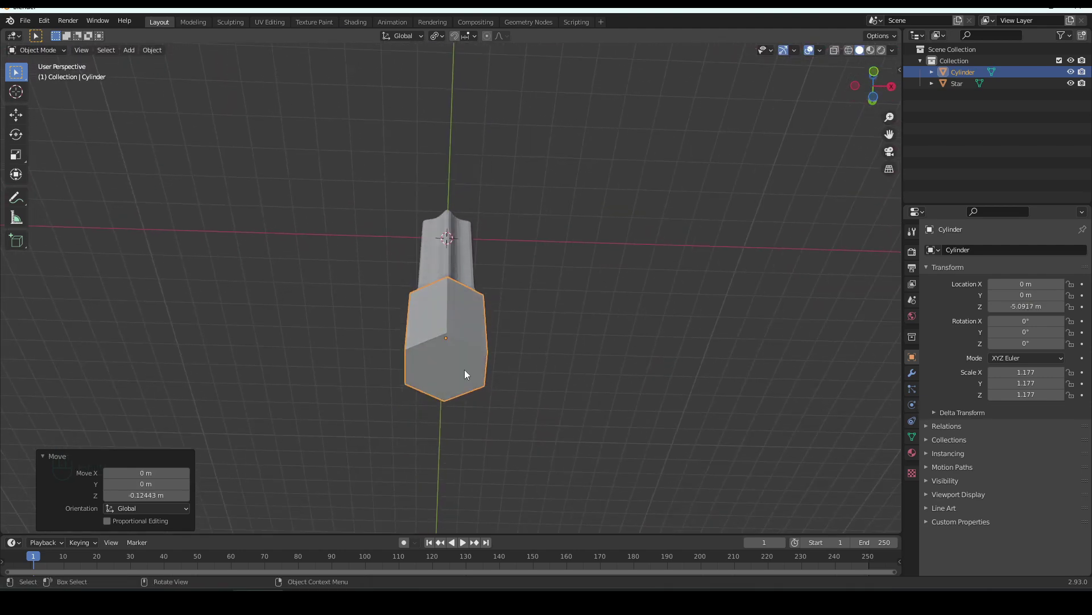
pyautogui.press('Tab')
pyautogui.click(485, 385)
pyautogui.moveTo(485, 385); pyautogui.dragTo(495, 441, button='middle')
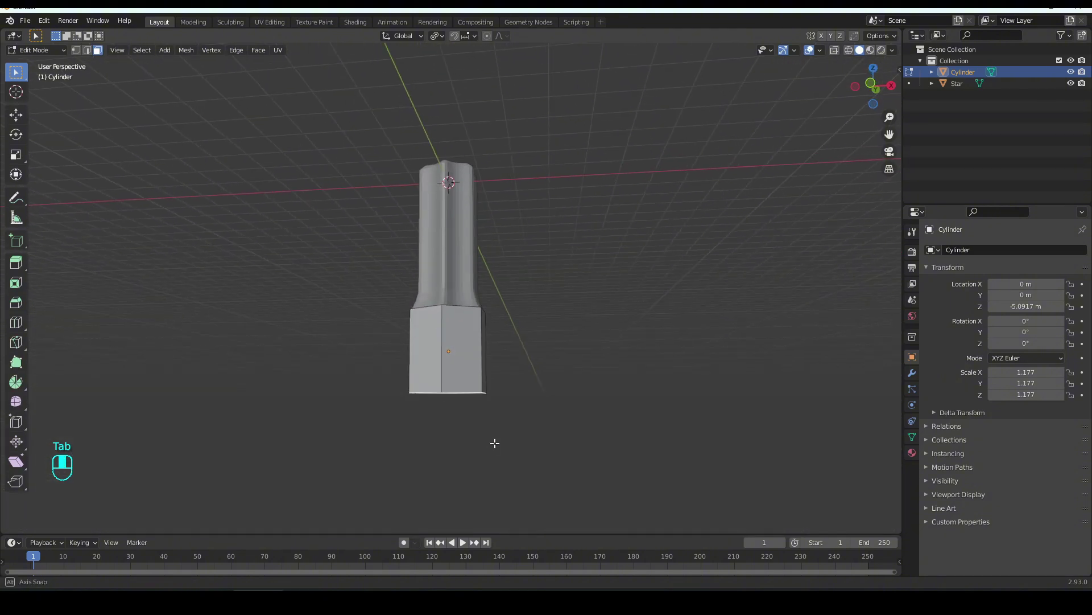
pyautogui.press('g')
pyautogui.press('z')
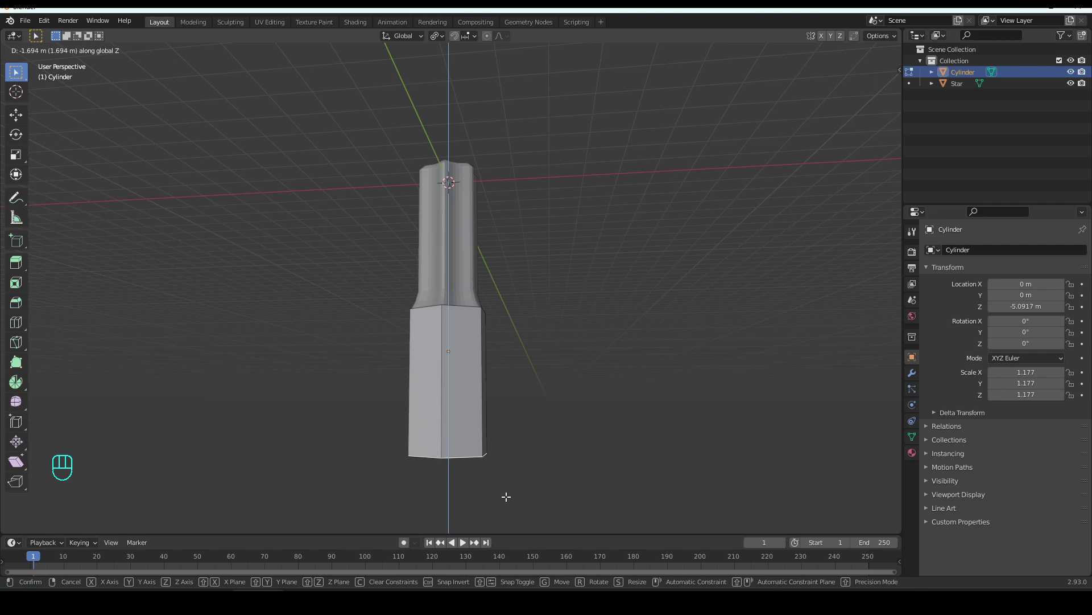
pyautogui.click(507, 496)
# Bevel the edges of the hexagonal base's bottom face with a width of about 0.148 m and 2 segments.
pyautogui.moveTo(539, 453); pyautogui.dragTo(562, 254, button='middle')
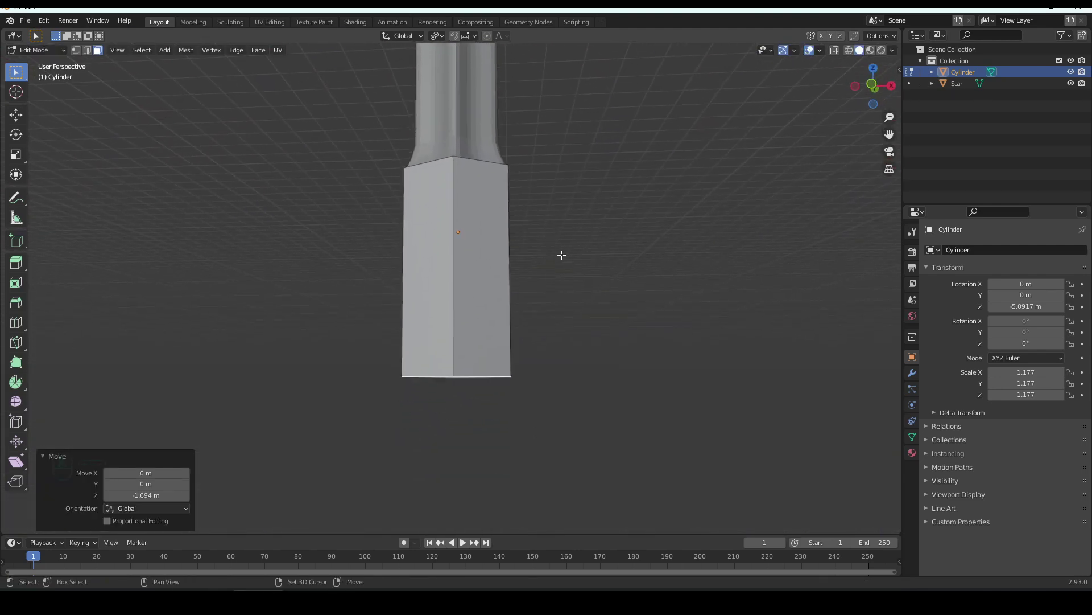
pyautogui.scroll(2, 562, 254)
pyautogui.hotkey('ctrl', 'b')
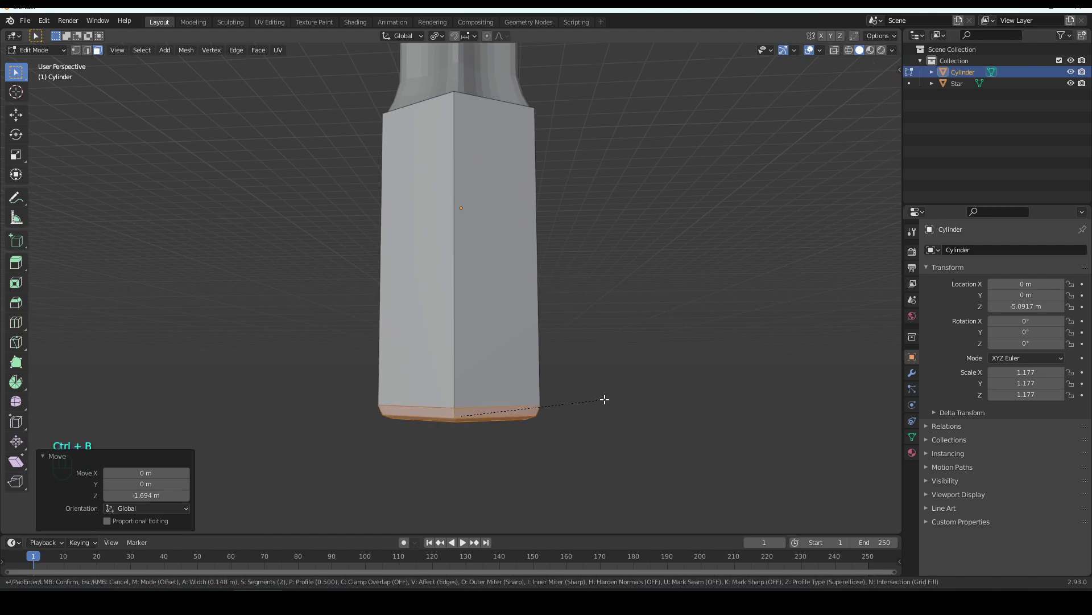
pyautogui.click(604, 399)
pyautogui.moveTo(607, 234); pyautogui.dragTo(560, 384, button='middle')
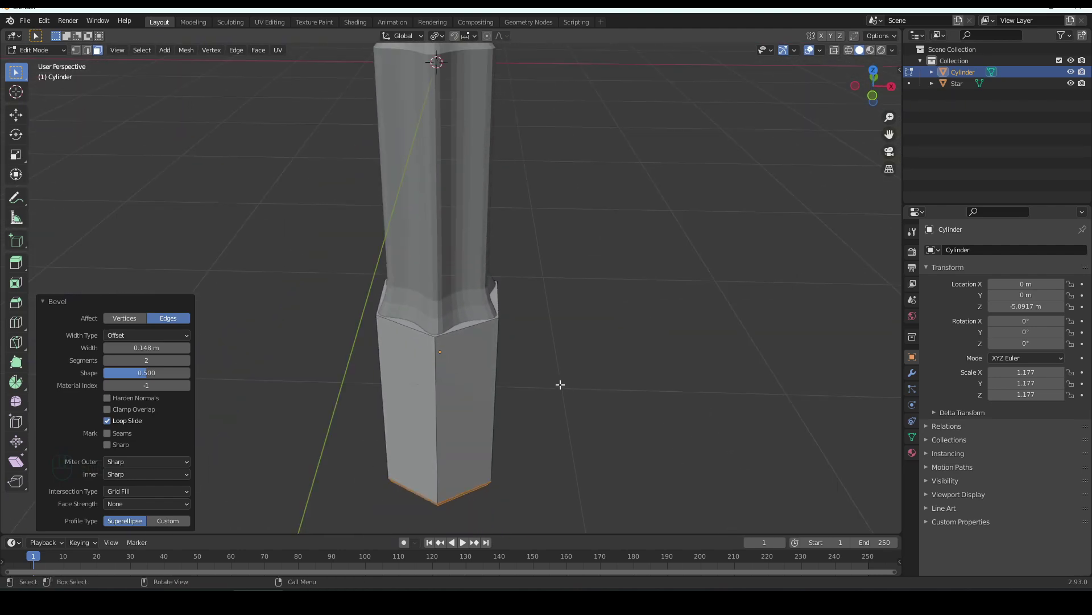
# Leave Edit Mode and join the hexagonal cylinder into the star column as one object.
pyautogui.press('Tab')
pyautogui.moveTo(565, 303); pyautogui.dragTo(572, 330, button='middle')
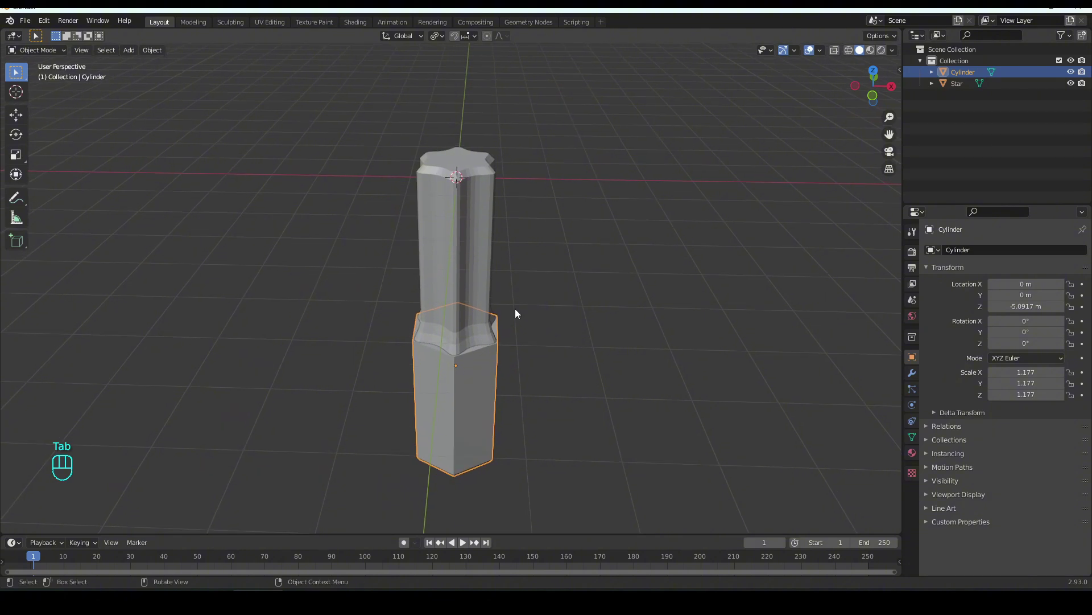
pyautogui.keyDown('shift'); pyautogui.click(480, 250); pyautogui.keyUp('shift')
pyautogui.hotkey('ctrl', 'j')
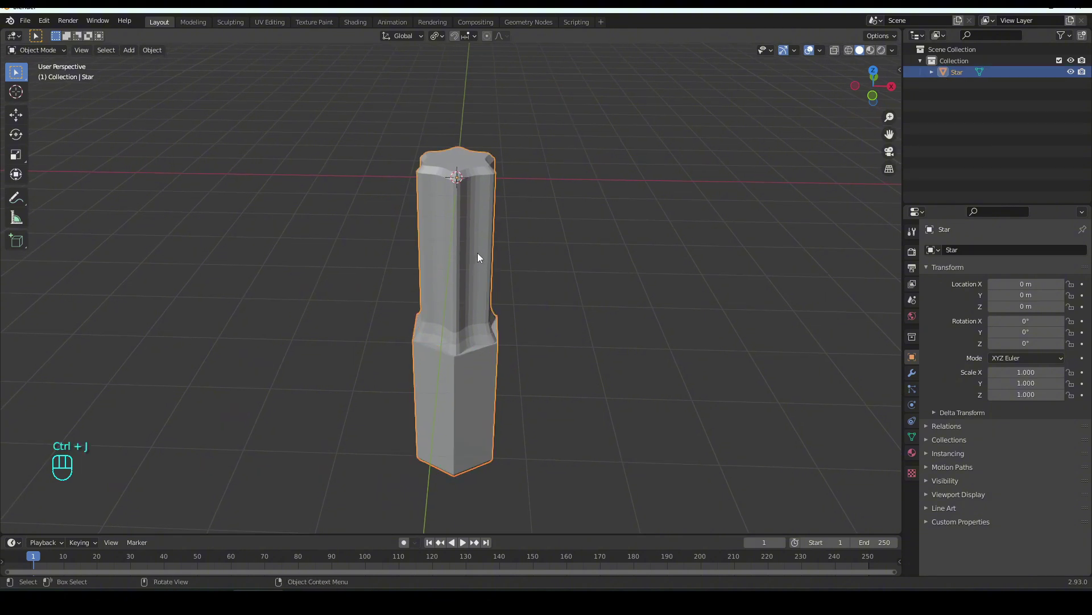
pyautogui.moveTo(476, 252); pyautogui.dragTo(483, 208, button='middle')
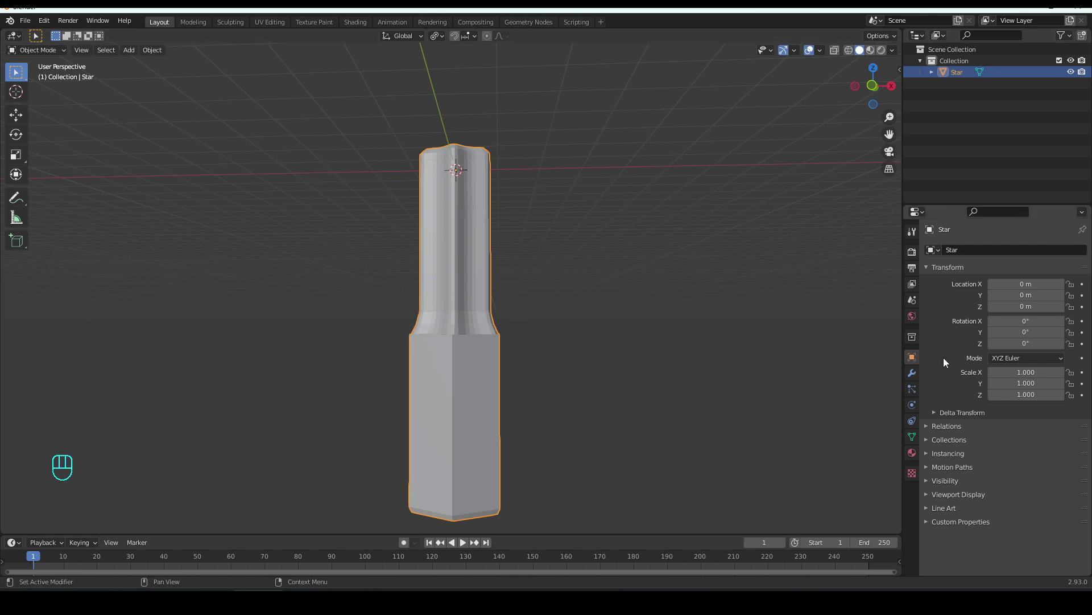
# Shade the joined object smooth and enable Auto Smooth at 30° in its normals settings.
pyautogui.click(911, 436)
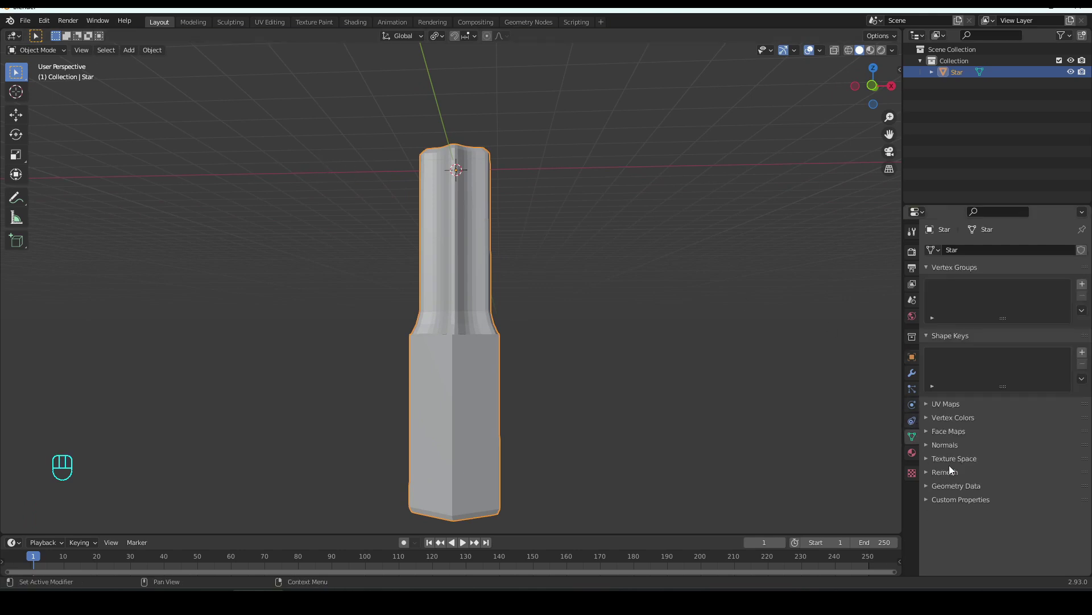
pyautogui.click(152, 51)
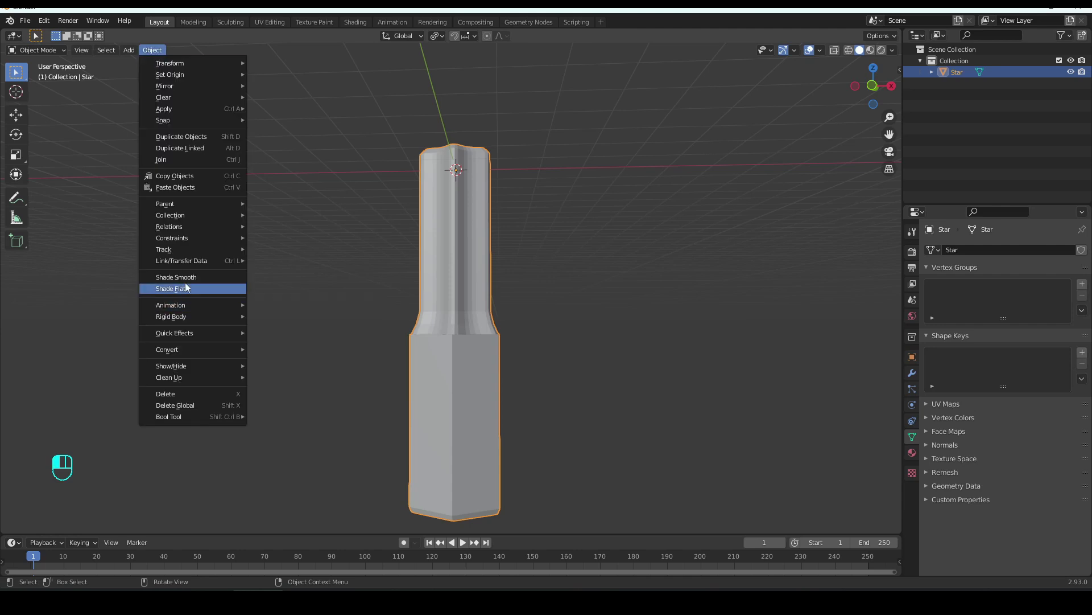
pyautogui.click(189, 278)
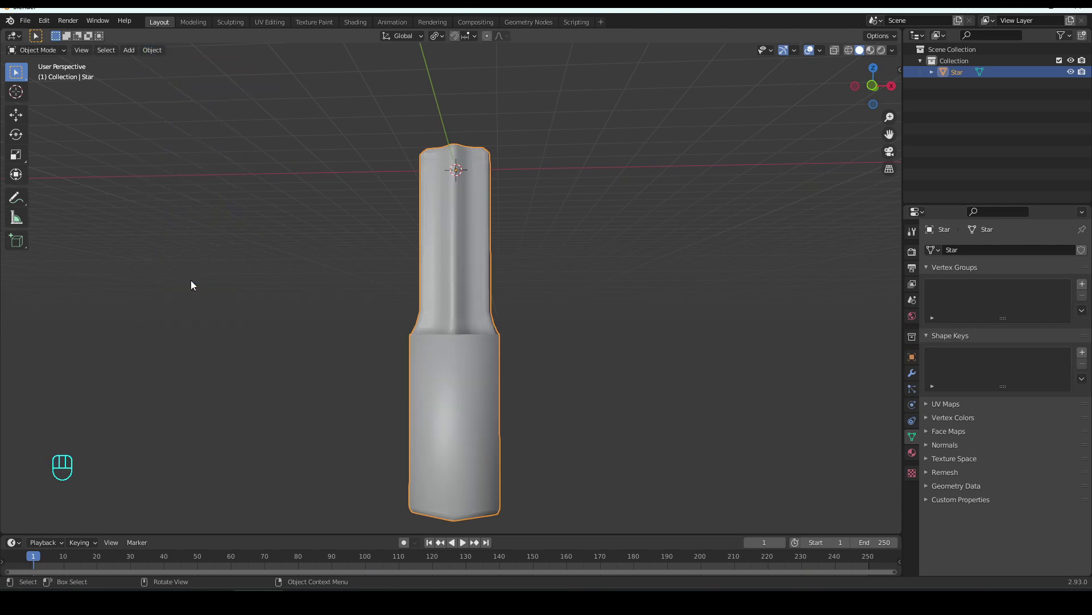
pyautogui.click(944, 445)
pyautogui.click(992, 461)
pyautogui.moveTo(727, 400); pyautogui.dragTo(852, 367, button='middle')
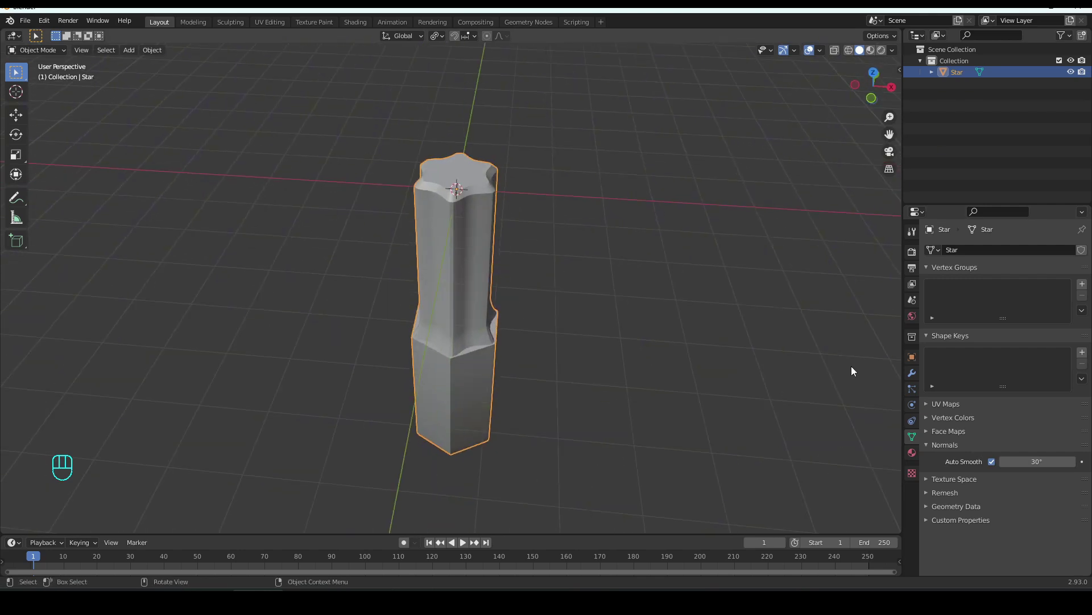
# Give the object a new material with a darker grey base color, metallic 0.838 and roughness 0.221, shown in Material Preview shading.
pyautogui.click(912, 452)
pyautogui.click(995, 302)
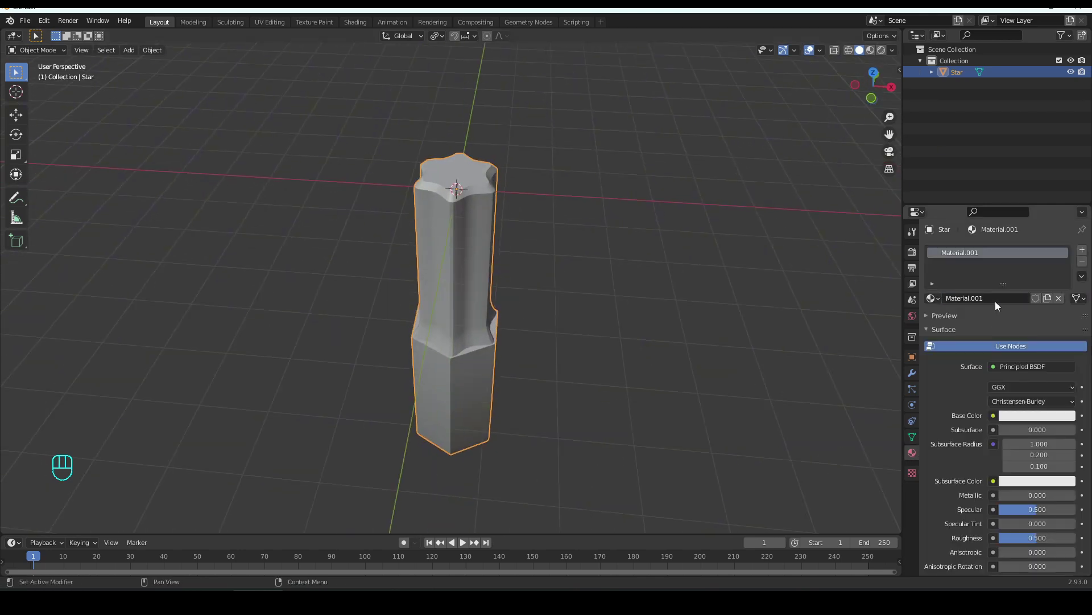
pyautogui.click(1018, 415)
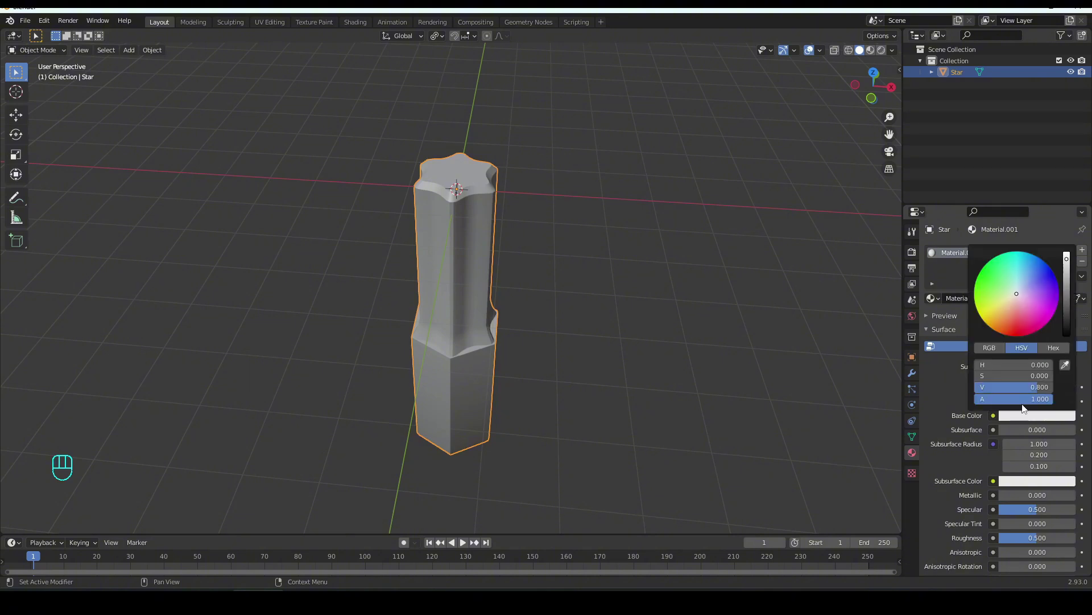
pyautogui.moveTo(1066, 259); pyautogui.dragTo(1067, 298)
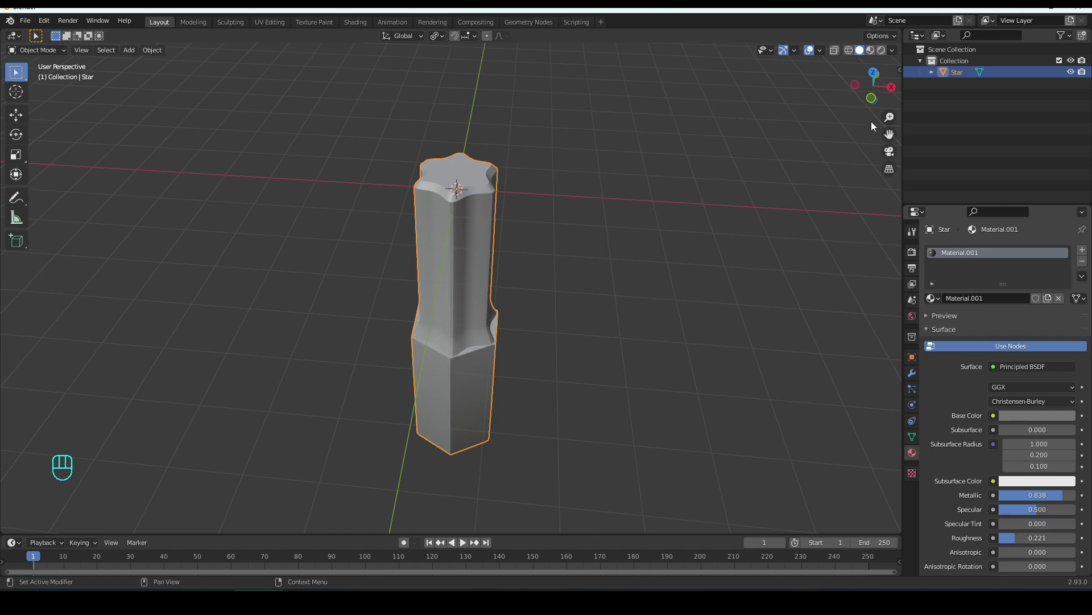
pyautogui.click(871, 50)
pyautogui.moveTo(723, 281)
pyautogui.mouseDown(button='middle')
pyautogui.moveTo(655, 292)
pyautogui.moveTo(633, 319)
pyautogui.moveTo(604, 322)
pyautogui.mouseUp(button='middle')
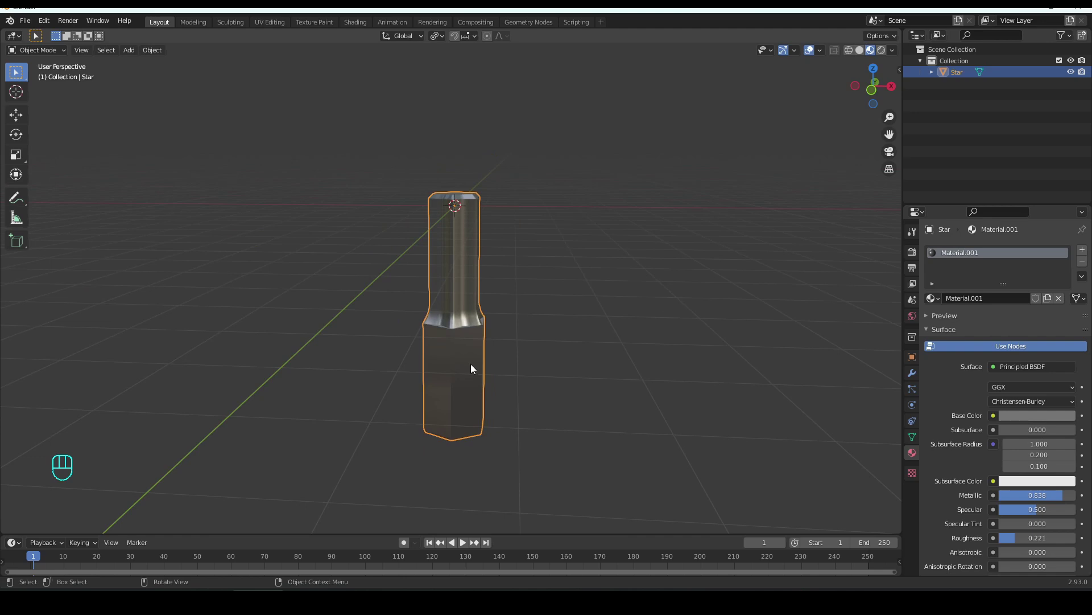
# Move the object up about 4.342 m along Z and apply its location, rotation and scale.
pyautogui.press('g')
pyautogui.press('z')
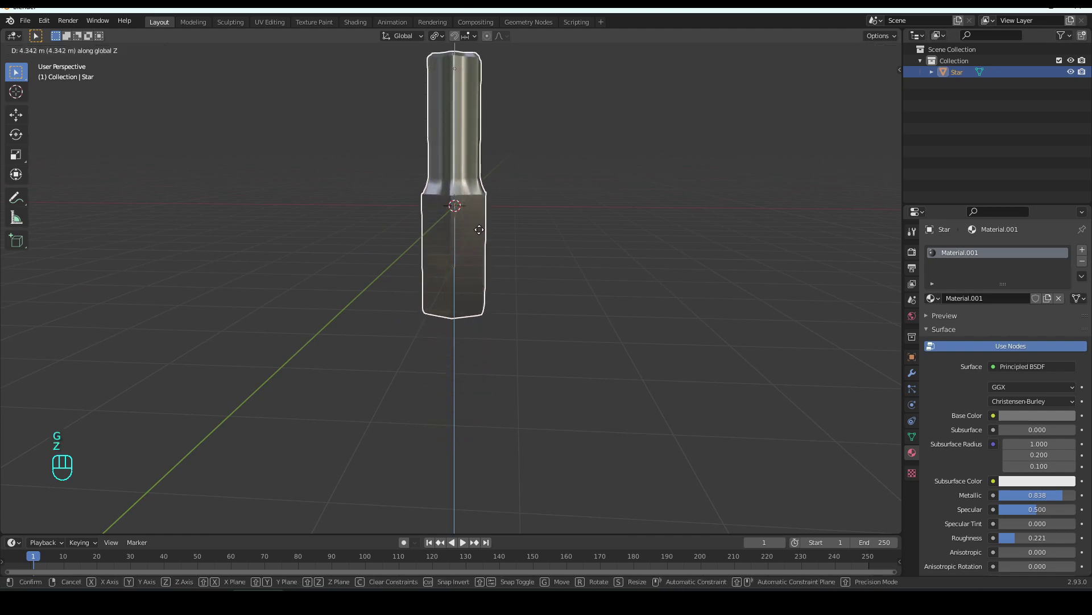
pyautogui.click(479, 230)
pyautogui.hotkey('ctrl', 'a')
pyautogui.click(479, 230)
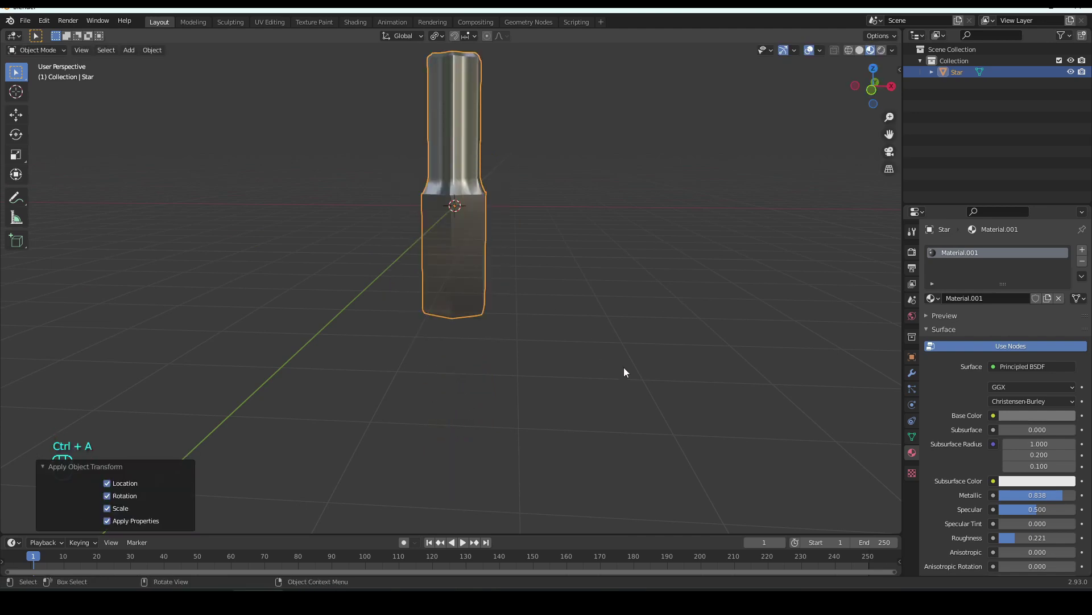
pyautogui.keyDown('shift'); pyautogui.moveTo(575, 320); pyautogui.dragTo(578, 405, button='middle'); pyautogui.keyUp('shift')
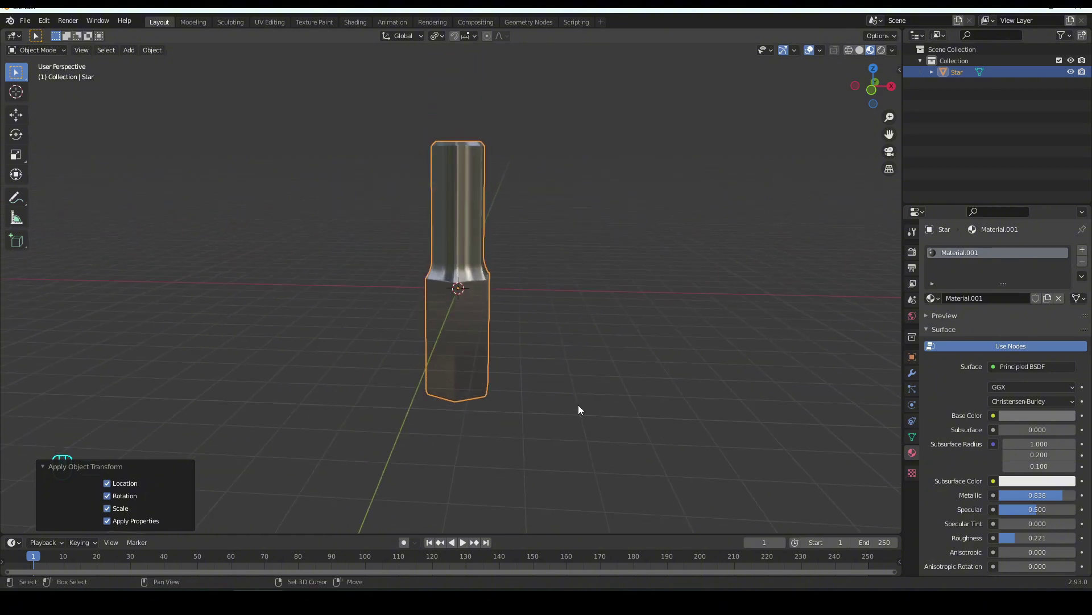
# Deselect the object and lighten the material's grey base color to a value of 0.260.
pyautogui.click(523, 332)
pyautogui.moveTo(519, 331); pyautogui.dragTo(581, 360, button='middle')
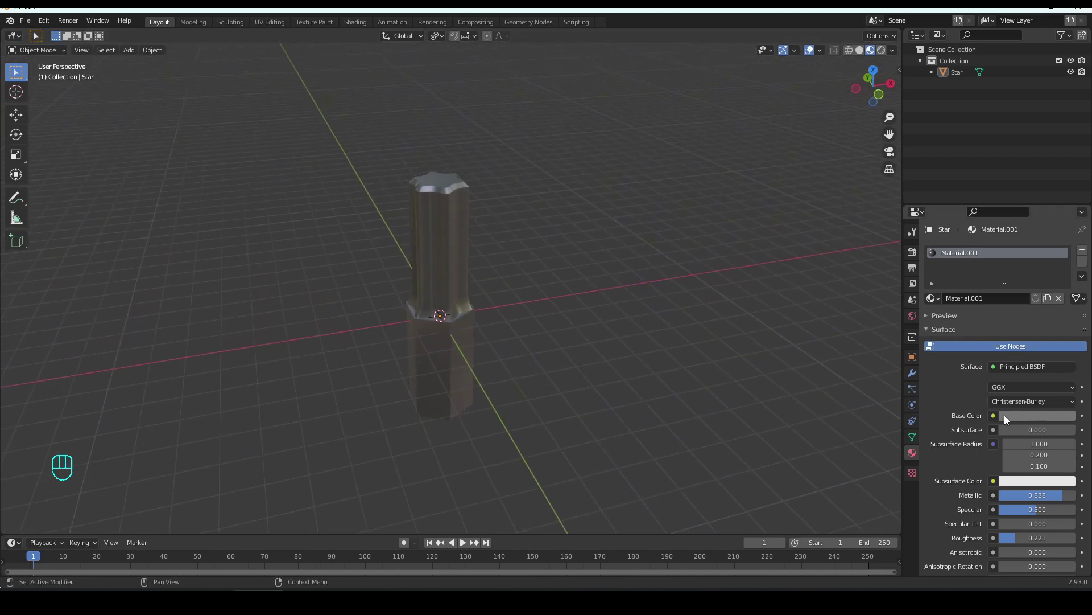
pyautogui.click(1019, 415)
pyautogui.moveTo(1070, 296); pyautogui.dragTo(1067, 293)
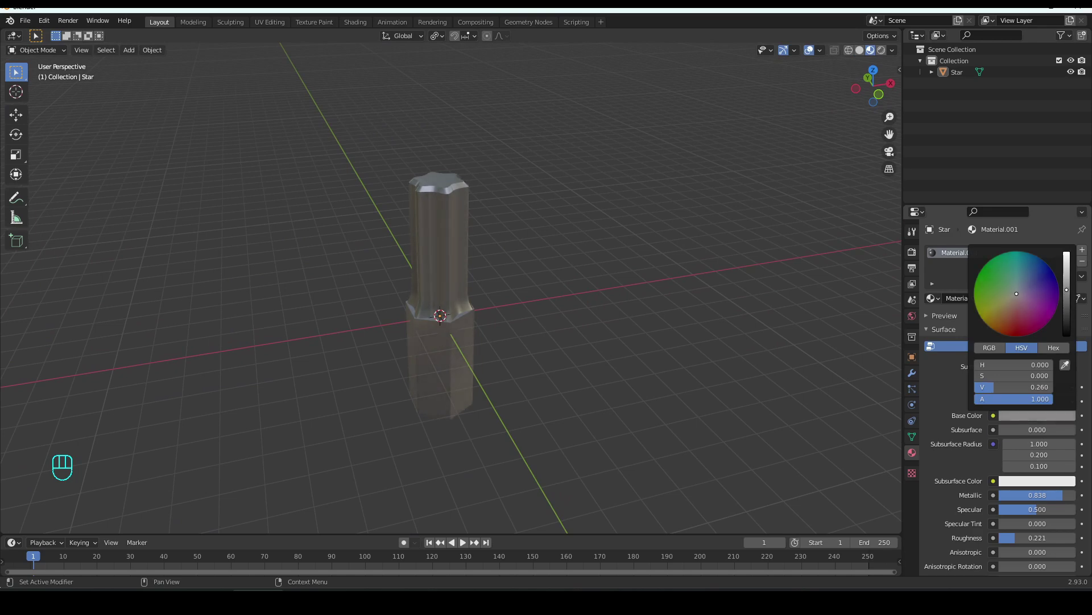
# Hide the viewport overlays, frame the finished object and examine it from several sides.
pyautogui.click(810, 51)
pyautogui.moveTo(356, 385); pyautogui.dragTo(512, 374, button='middle')
pyautogui.click(443, 343)
pyautogui.press('KP_Decimal')
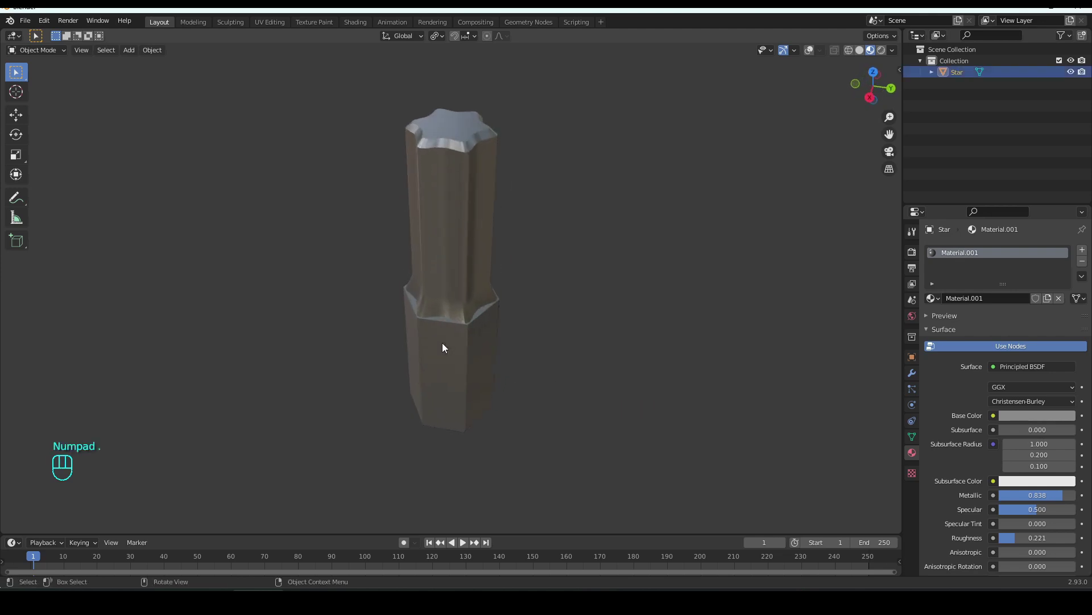
pyautogui.moveTo(305, 443); pyautogui.dragTo(515, 398, button='middle')
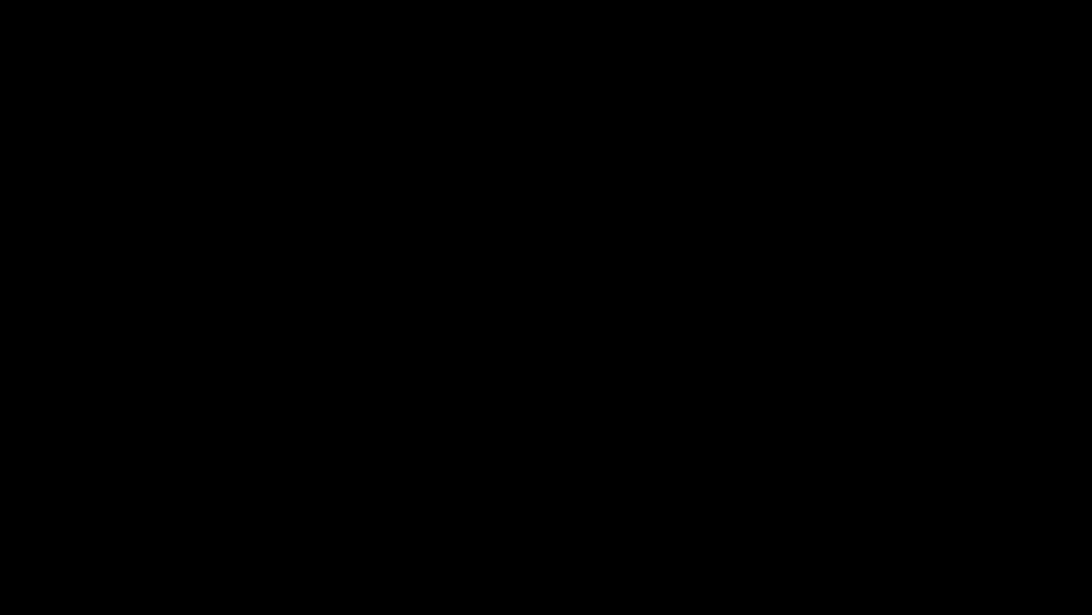